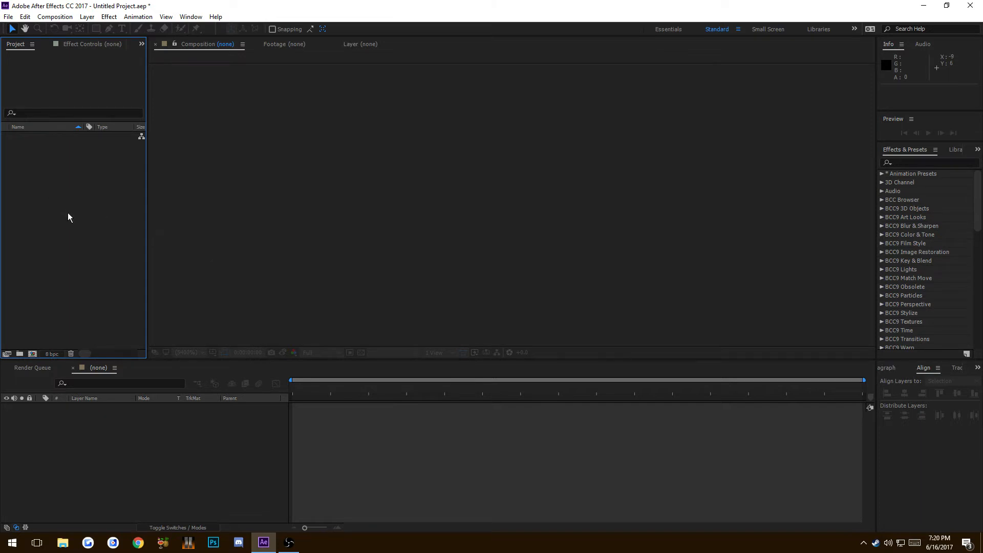
Create two project folders named Clips and Cines
left_click(102, 217)
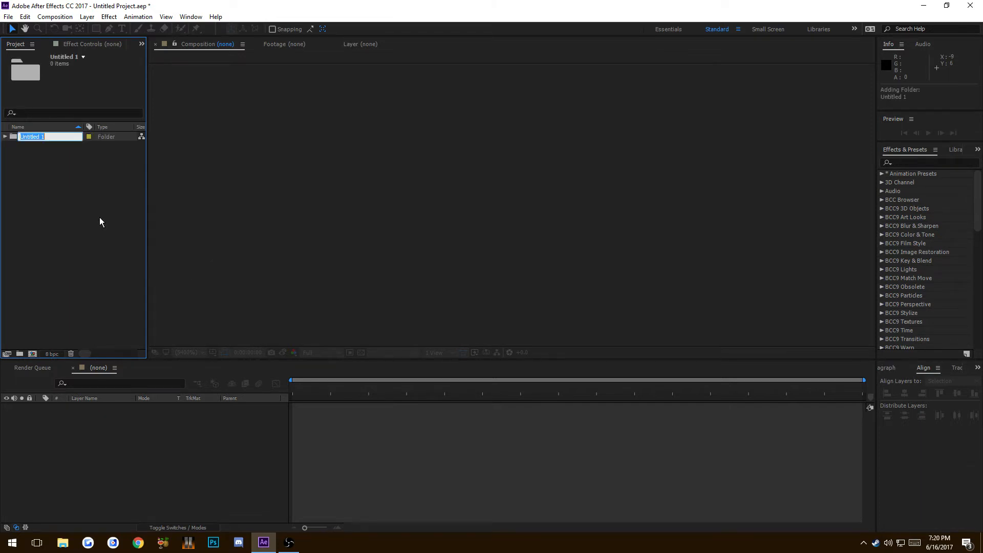
type("Clips")
key("Return")
right_click(73, 184)
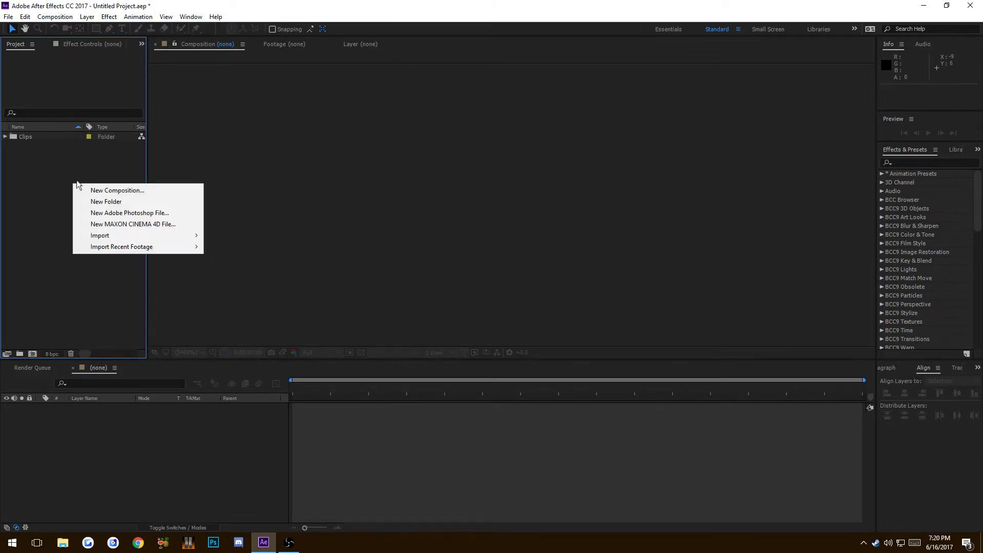
left_click(106, 202)
type("Cines")
key("Return")
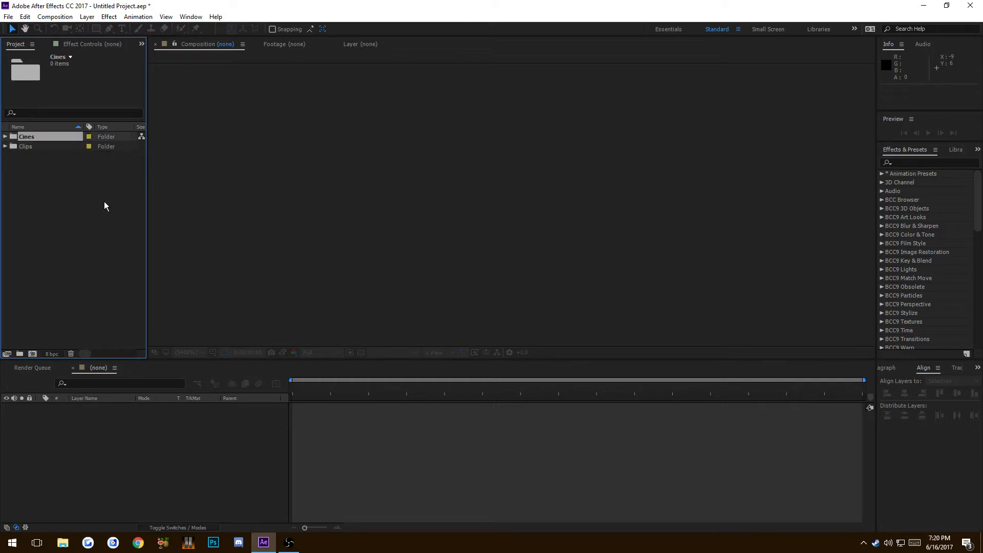
Add two more project folders named Comps and SFX/Music
right_click(60, 186)
left_click(99, 203)
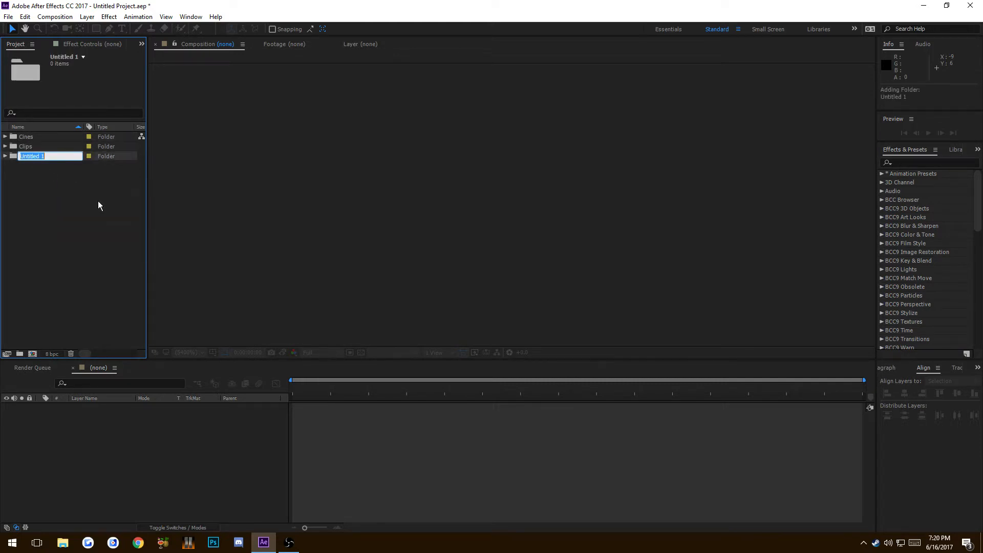
type("Comps")
key("Return")
right_click(98, 201)
left_click(128, 219)
type("SFX")
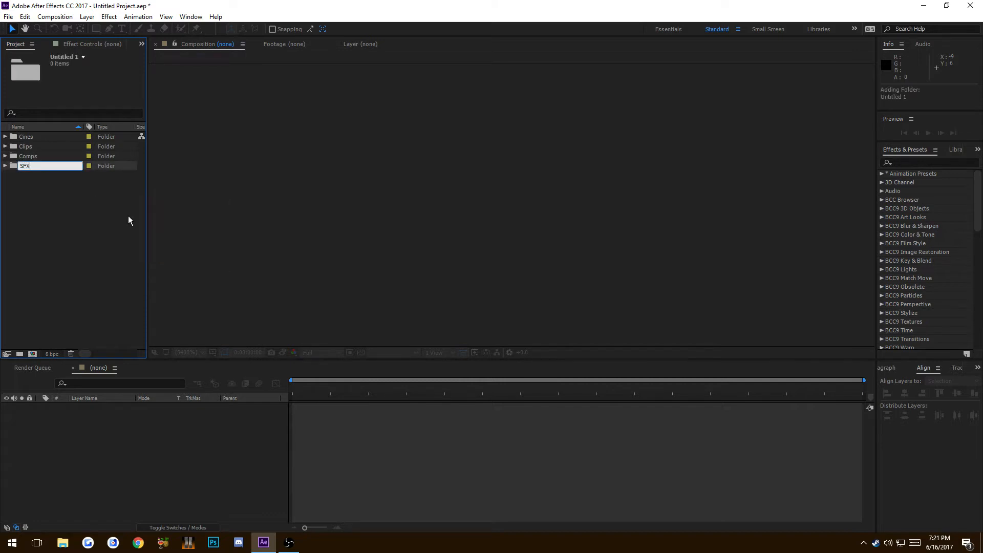
type("/Music")
key("Return")
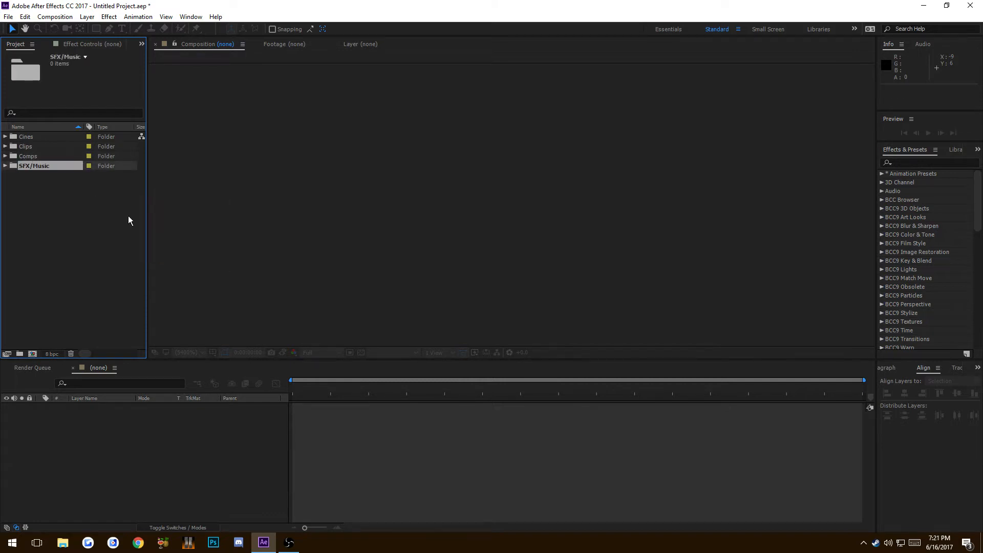
Add a project folder named Intros & Logos
right_click(103, 205)
left_click(128, 221)
type("Int")
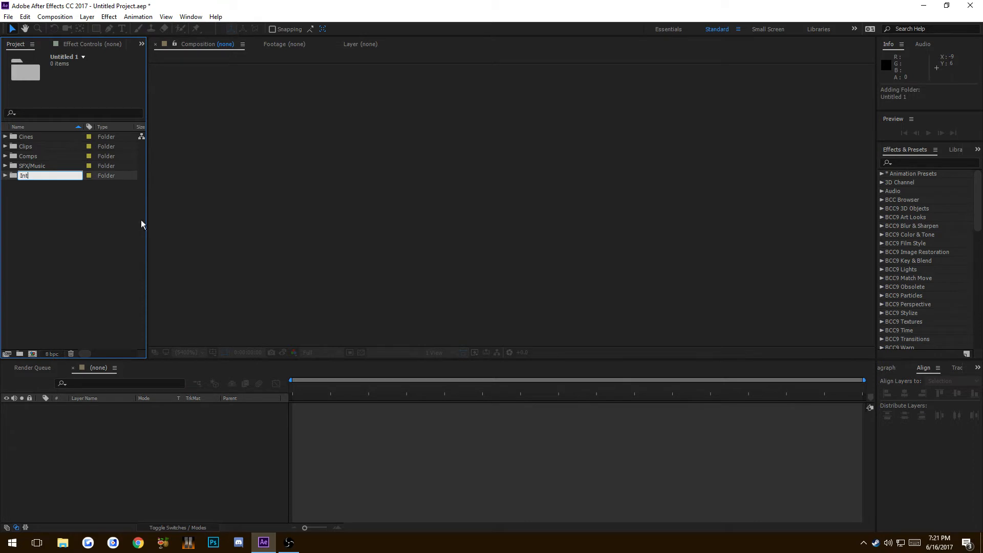
type("ros & Logos")
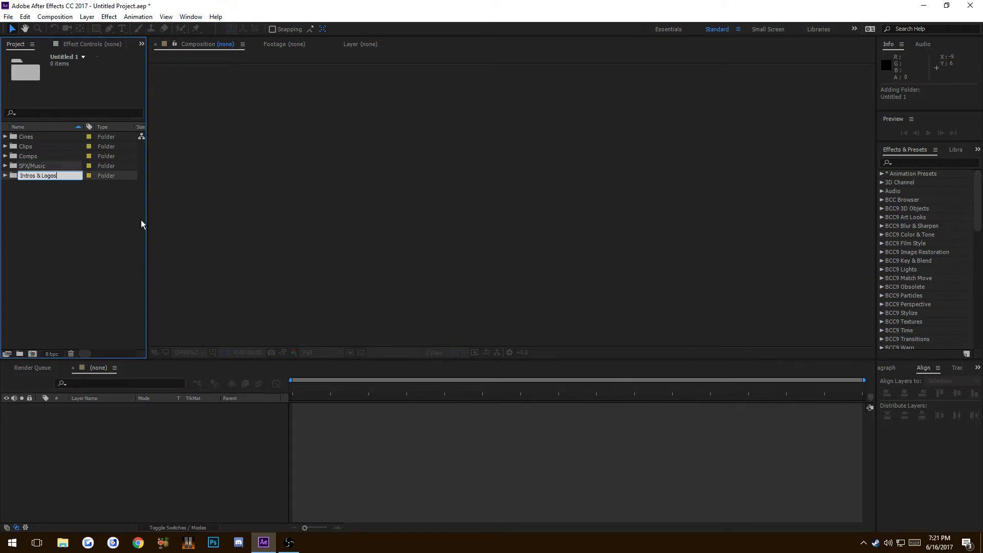
key("Return")
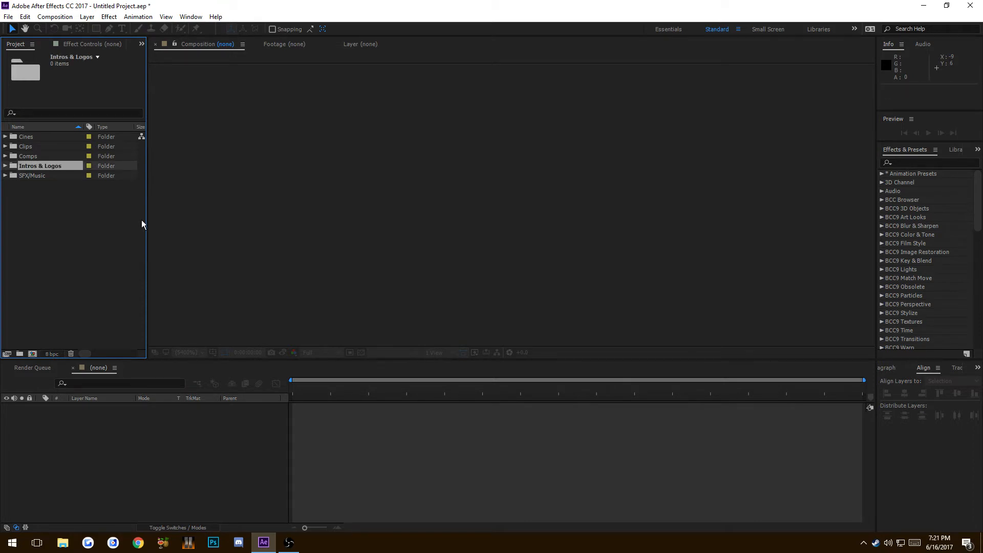
Assign different label colors to the project folders, using Cyan for the Clips folder
left_click(89, 141)
left_click(90, 159)
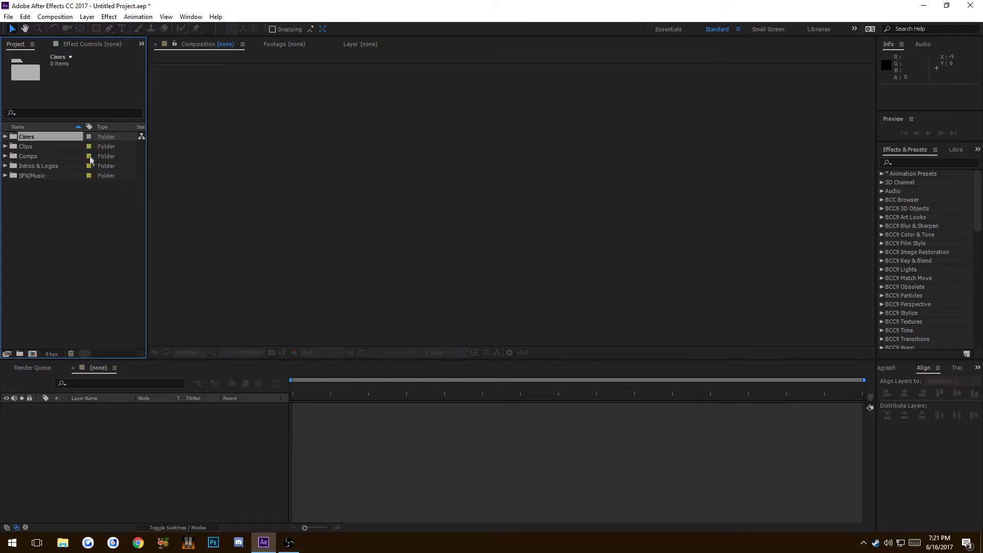
left_click(89, 146)
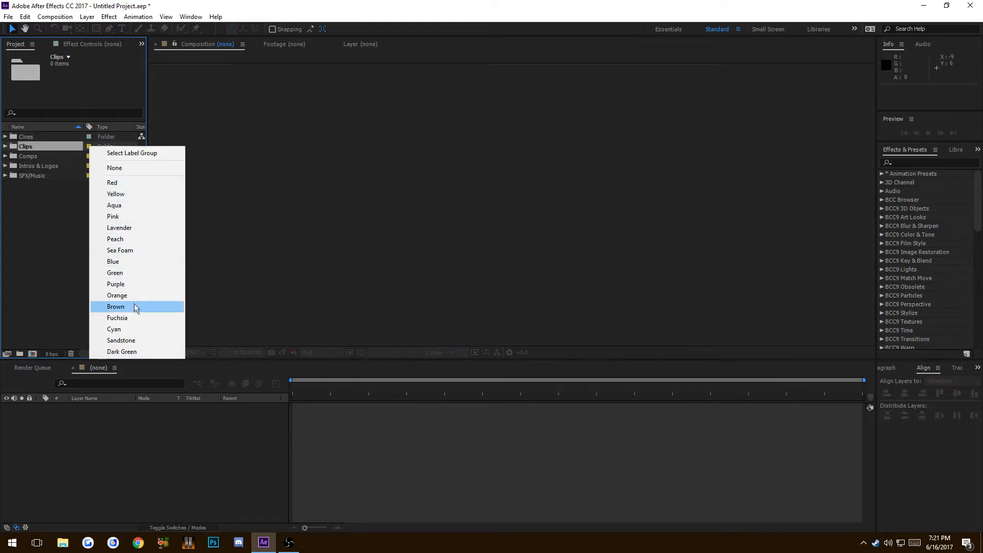
left_click(131, 329)
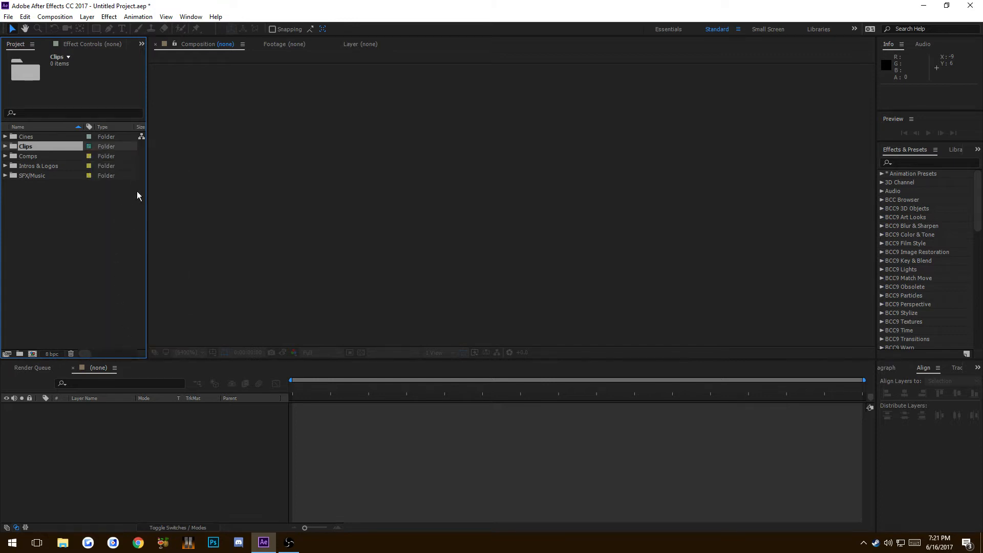
left_click(127, 238)
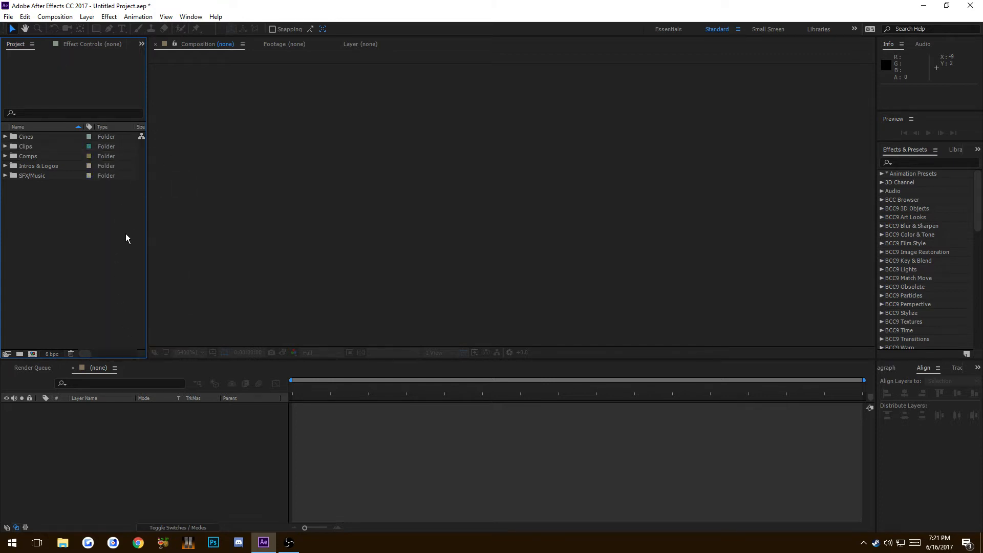
Create a composition named Work Comp and file it in the Comps folder
left_click(56, 19)
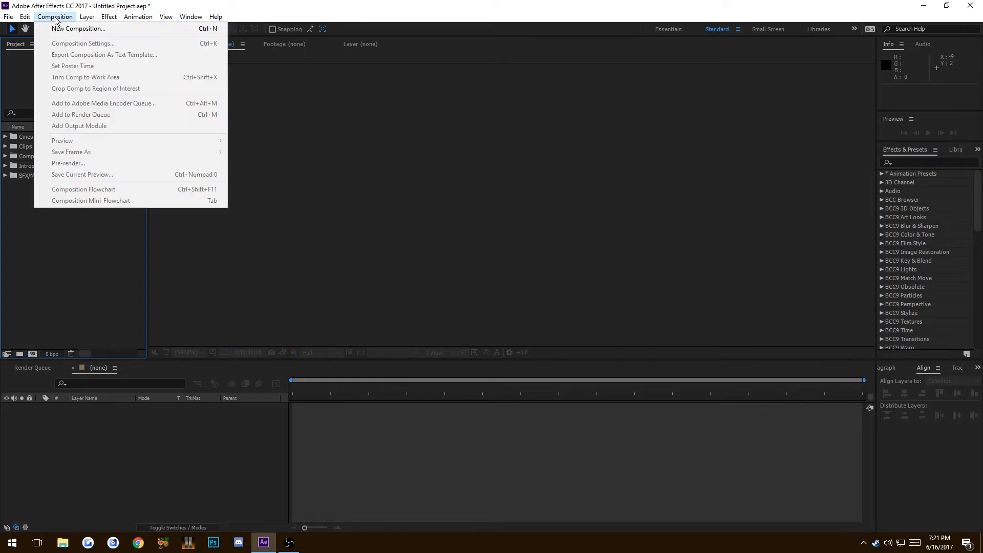
left_click(66, 29)
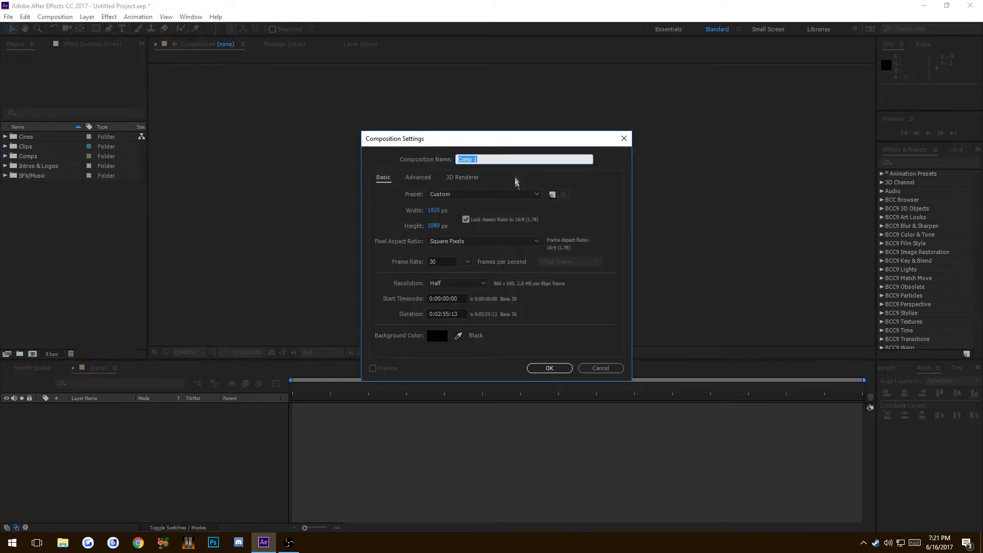
type("Work")
left_click(550, 369)
left_click_drag(296, 388, 452, 387)
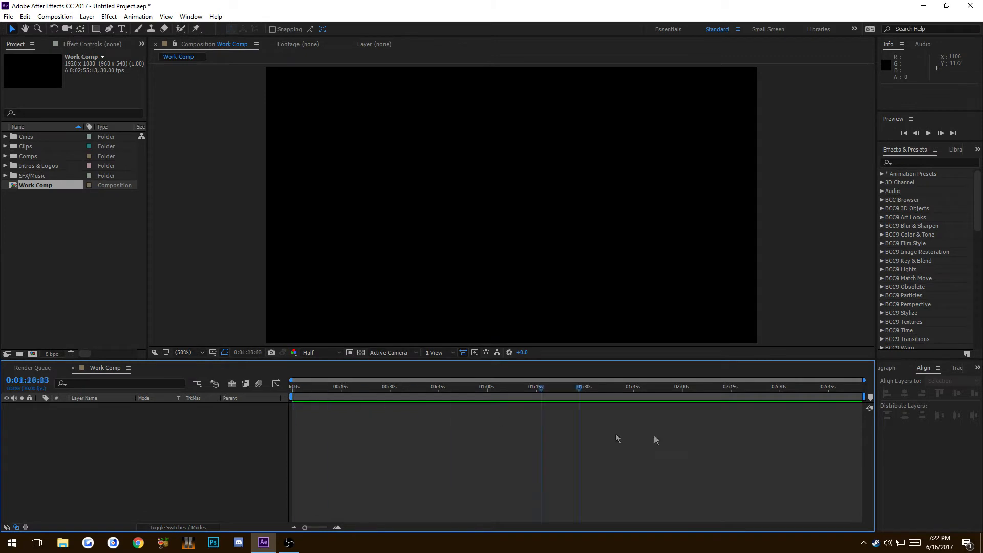
key("Home")
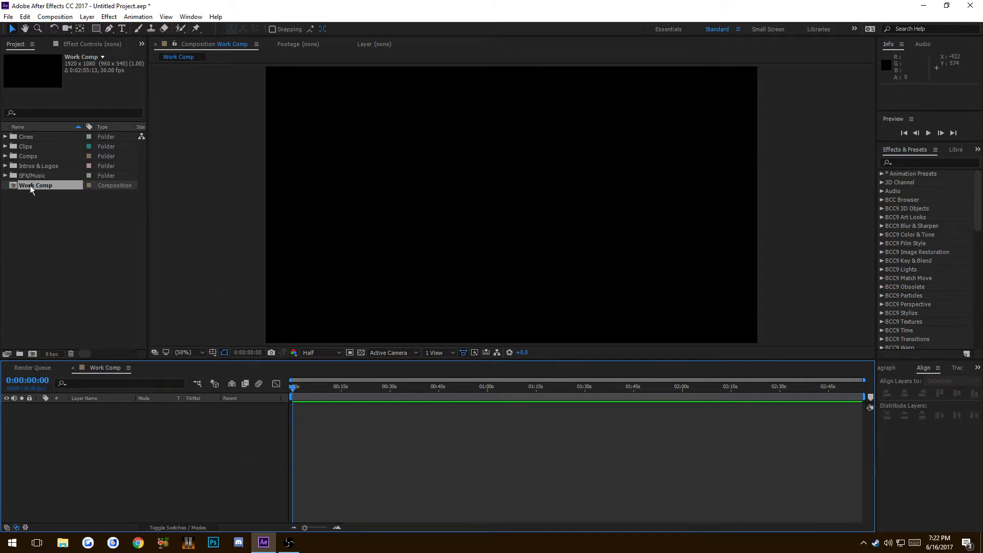
left_click_drag(29, 185, 32, 160)
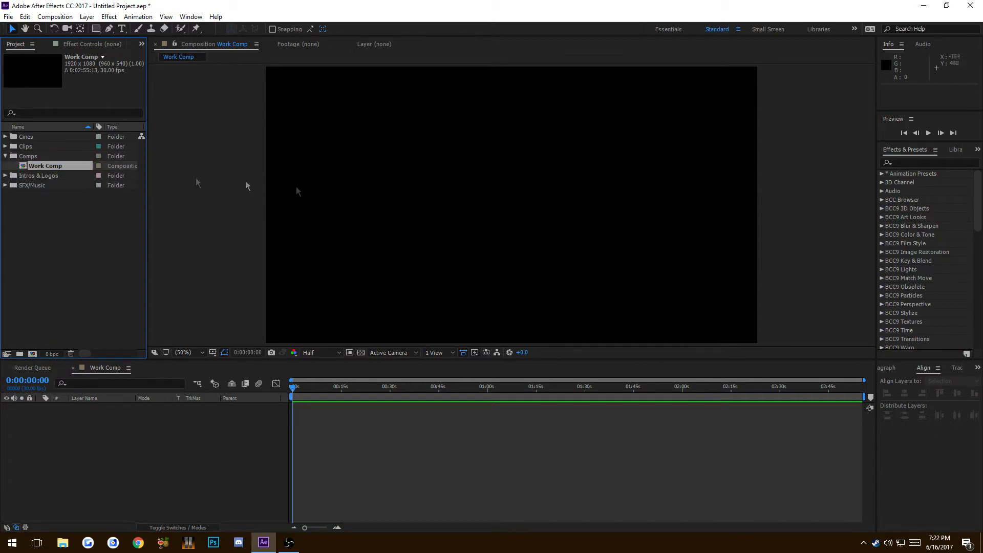
left_click(5, 156)
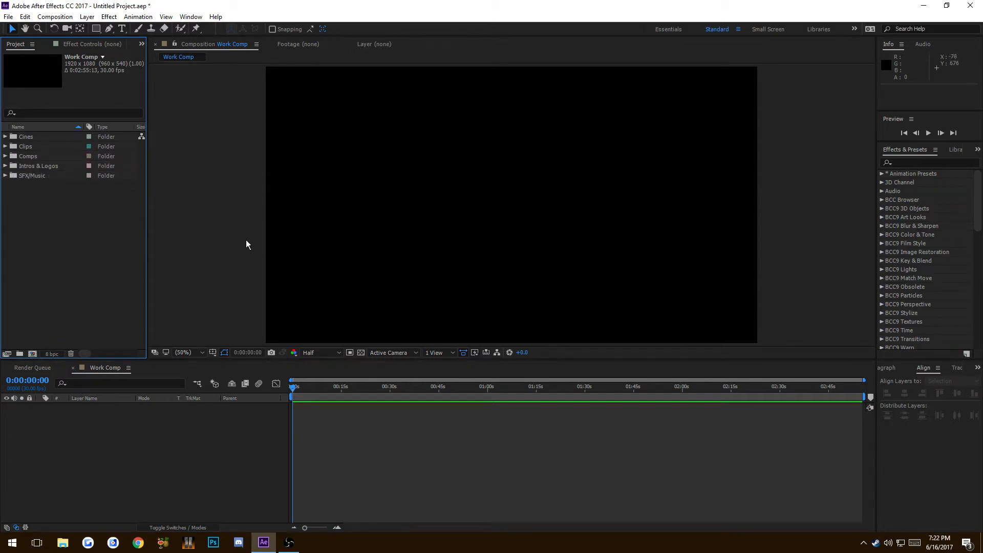
Import the al x nooon. - stoopss MP3, add it to the Work Comp timeline and file it in the SFX/Music folder
key("ctrl+i")
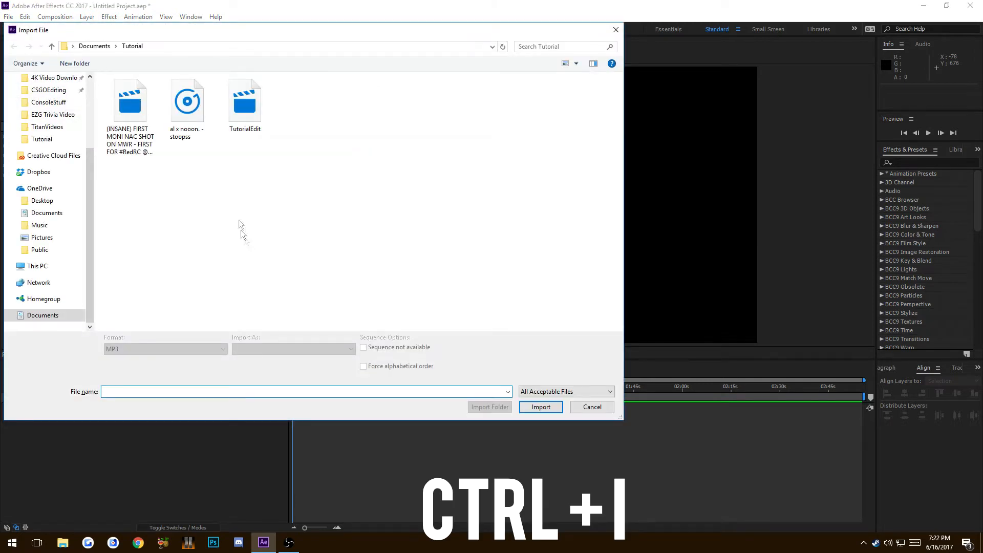
double_click(182, 99)
left_click_drag(45, 136, 146, 425)
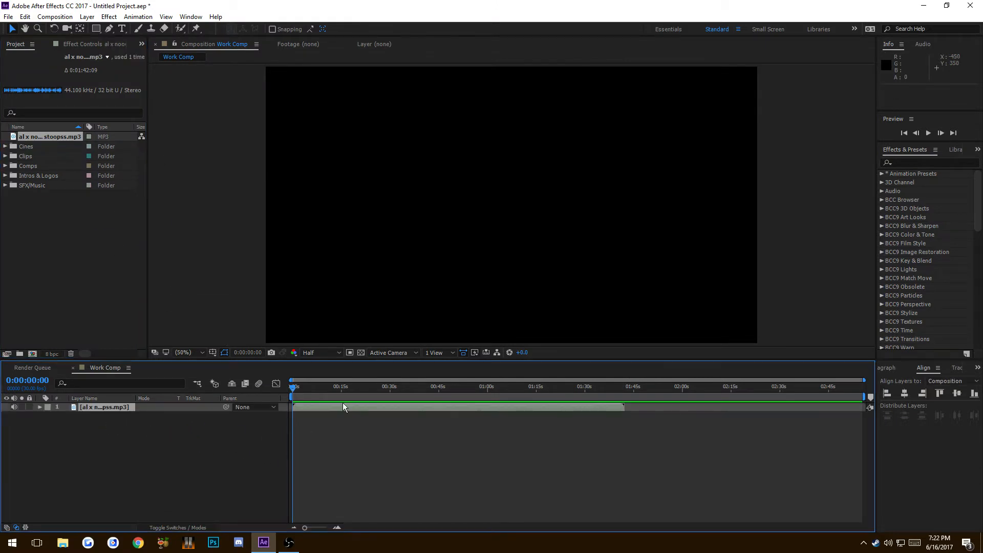
left_click_drag(31, 137, 42, 186)
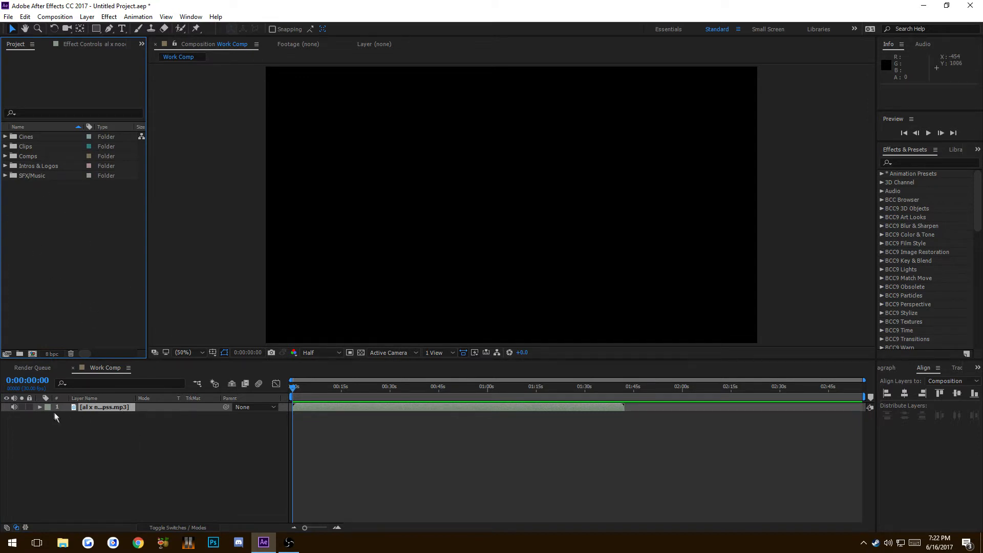
Display the music layer's waveform together with its Audio Levels property in the timeline
key("l")
key("l")
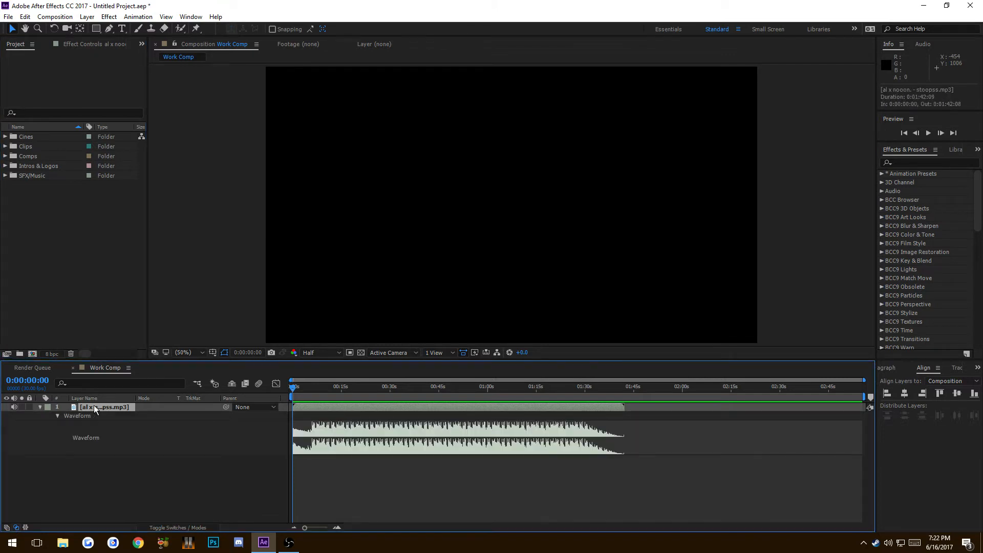
left_click_drag(865, 380, 528, 381)
key("shift+l")
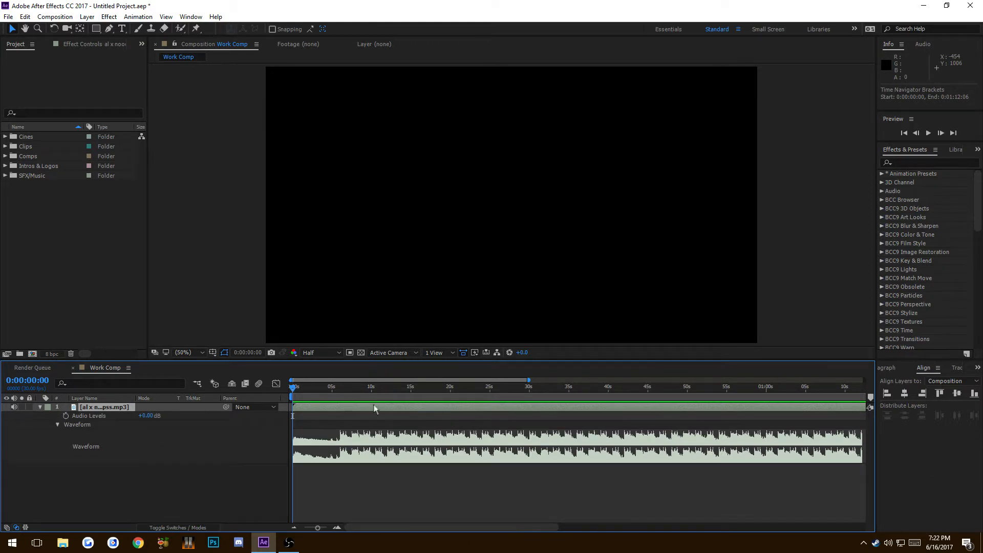
Preview the music from the point where the beat starts, around the 6-second mark
left_click_drag(528, 381, 380, 393)
key("space")
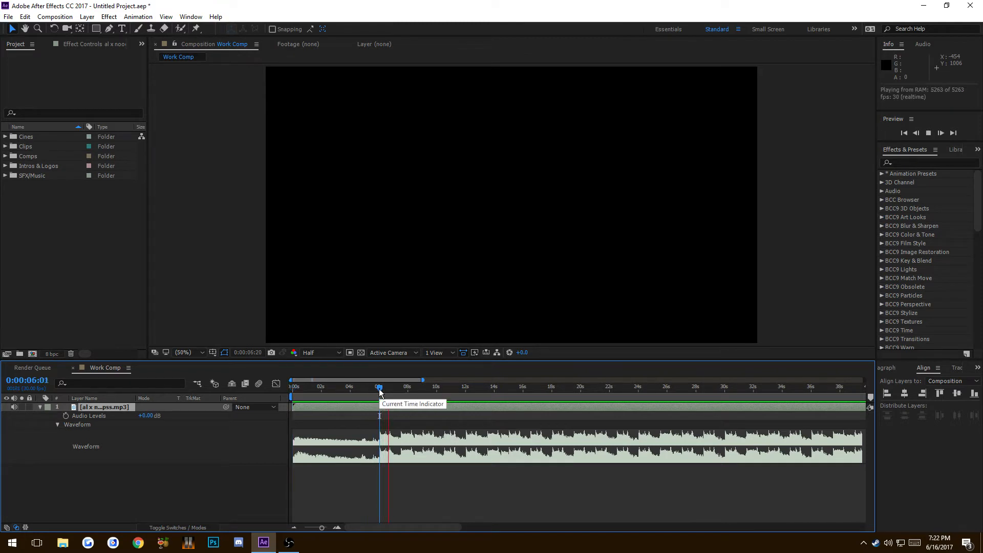
key("space")
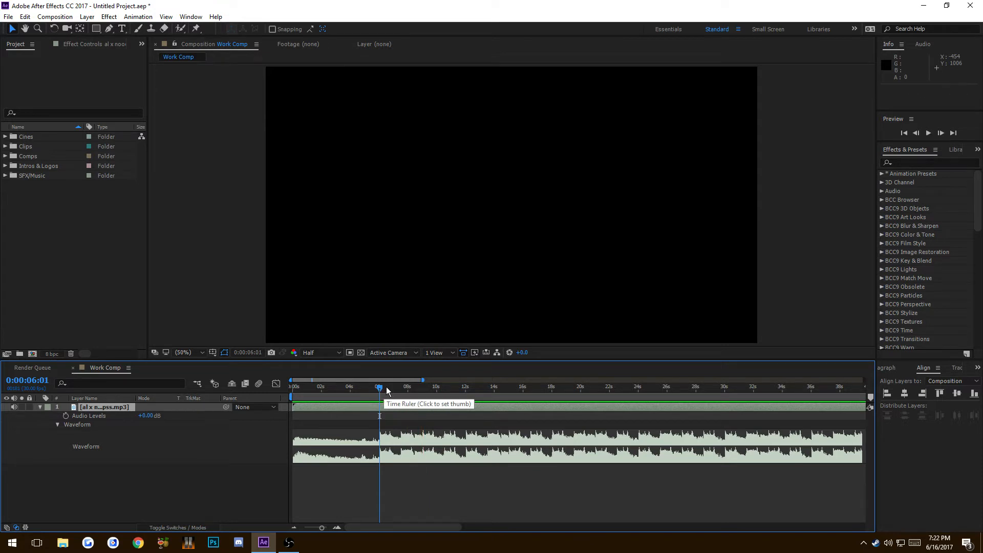
left_click_drag(386, 391, 379, 392)
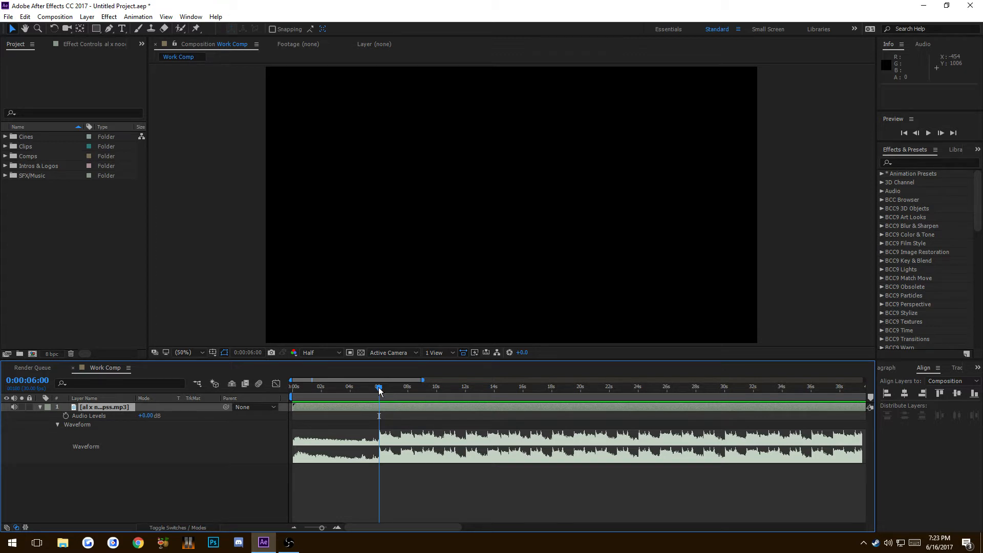
key("space")
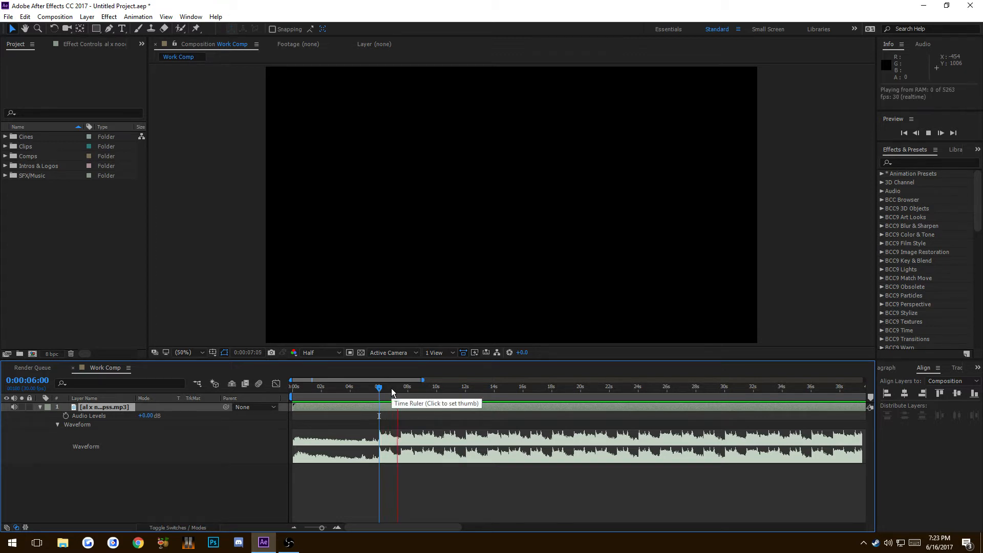
key("space")
left_click(377, 388)
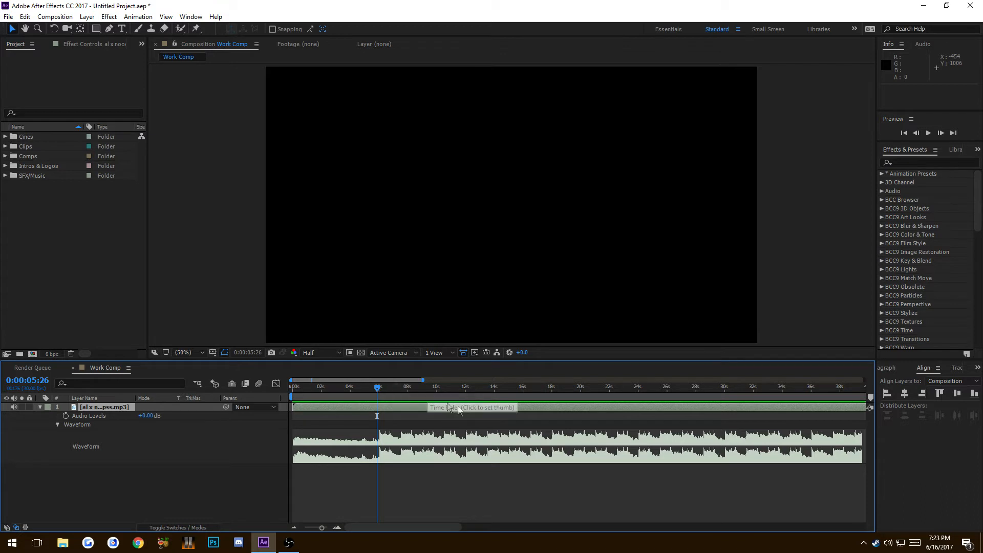
Add a layer marker to the music layer at 0:00:06:06, just after the beat starts
left_click_drag(422, 380, 339, 380)
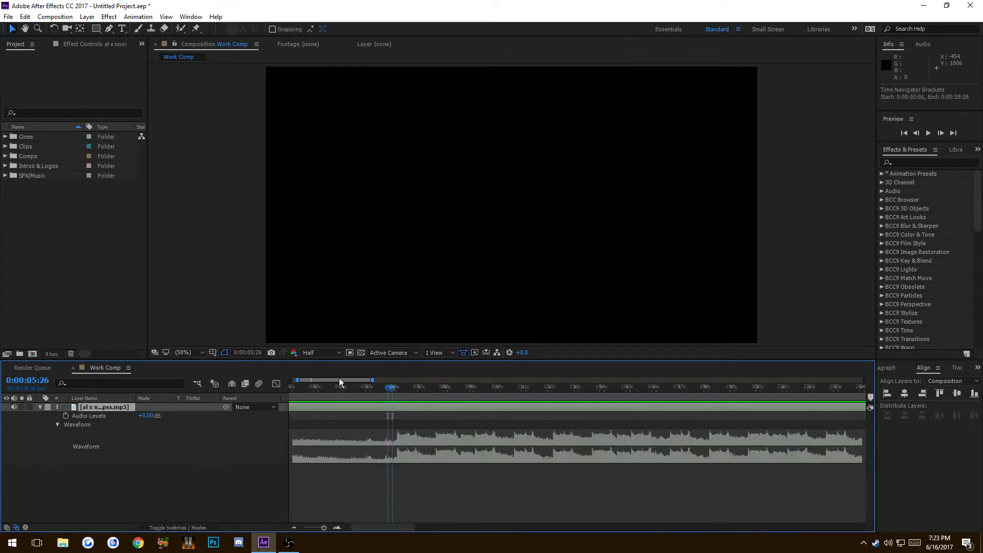
left_click(392, 388)
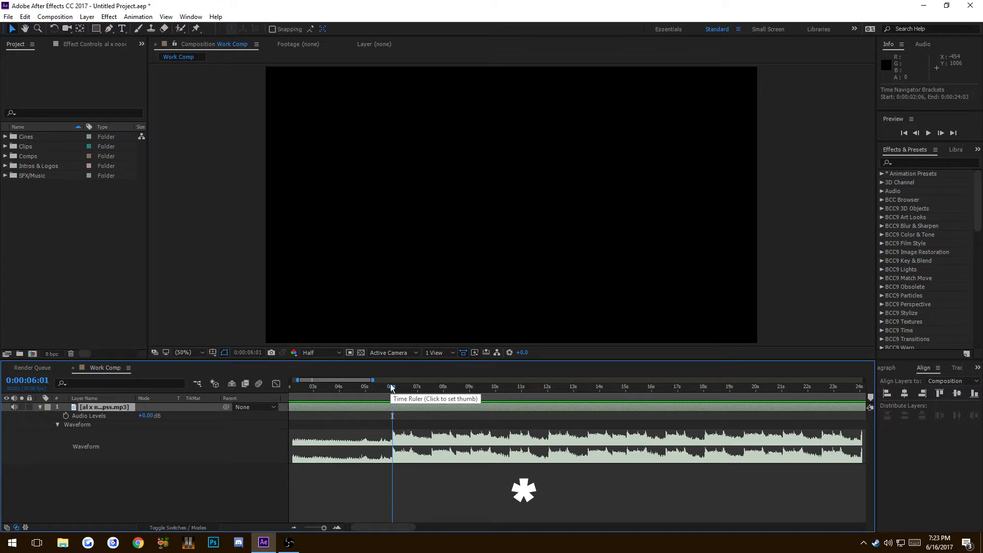
left_click(396, 389)
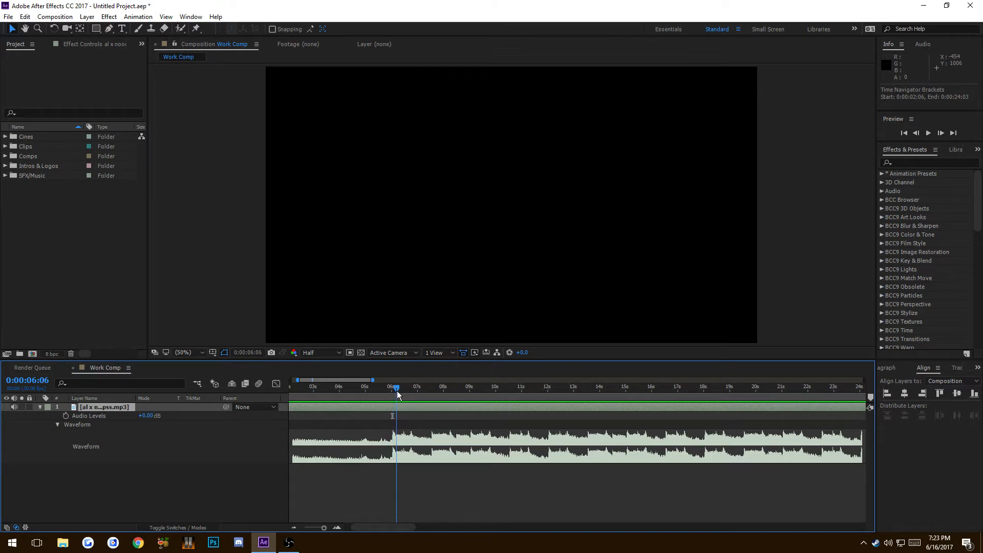
key("KP_Multiply")
mouse_move(397, 395)
left_mouse_down()
mouse_move(446, 405)
mouse_move(371, 410)
left_mouse_up()
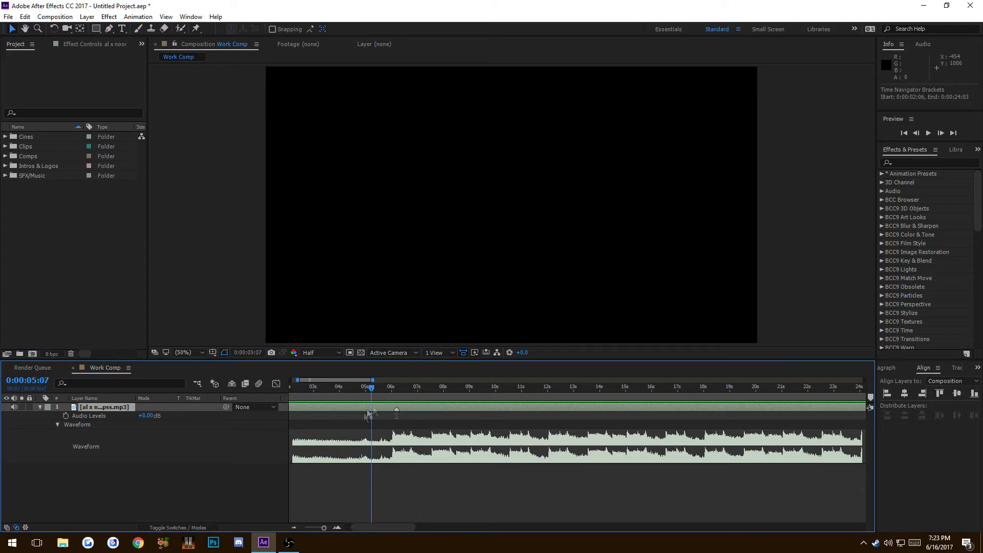
Label the music layer's marker at 0:00:06:06 with the comment "Scope"
right_click(397, 410)
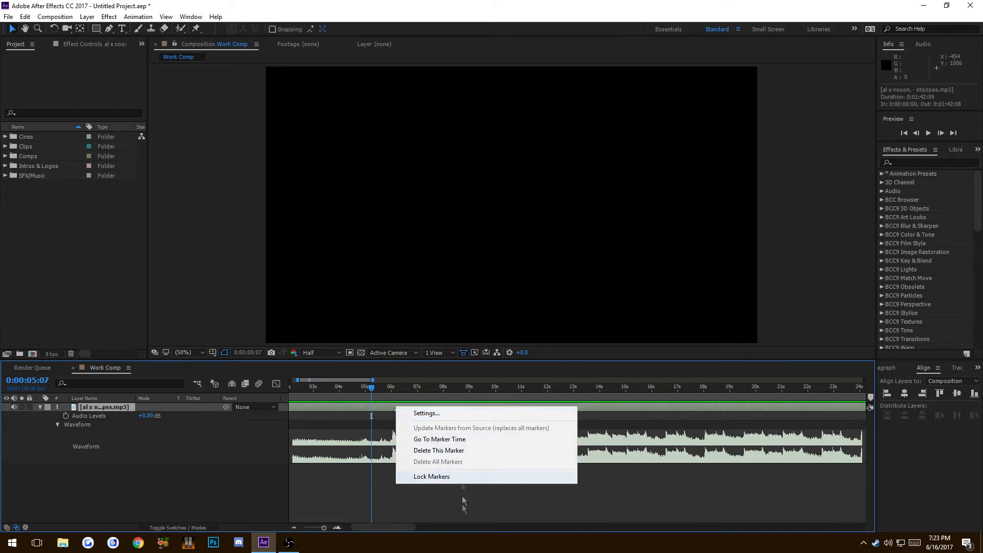
left_click(430, 412)
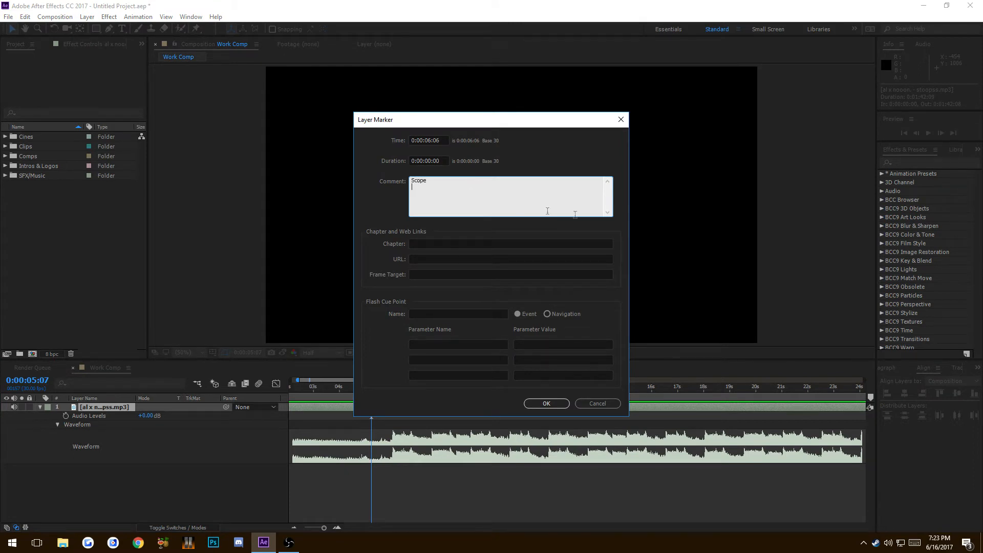
left_click(557, 403)
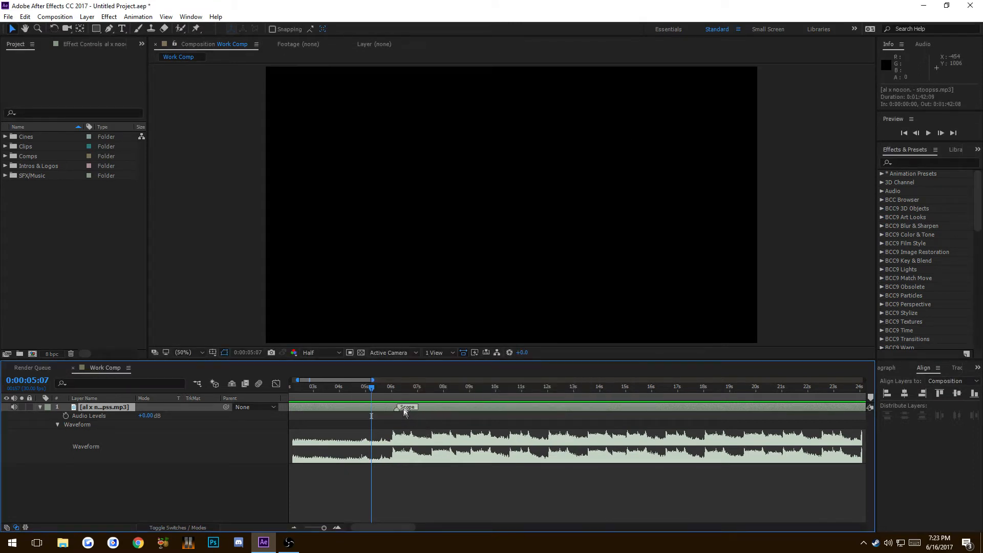
Clear the "Scope" comment from the music layer's marker
right_click(396, 413)
left_click(412, 417)
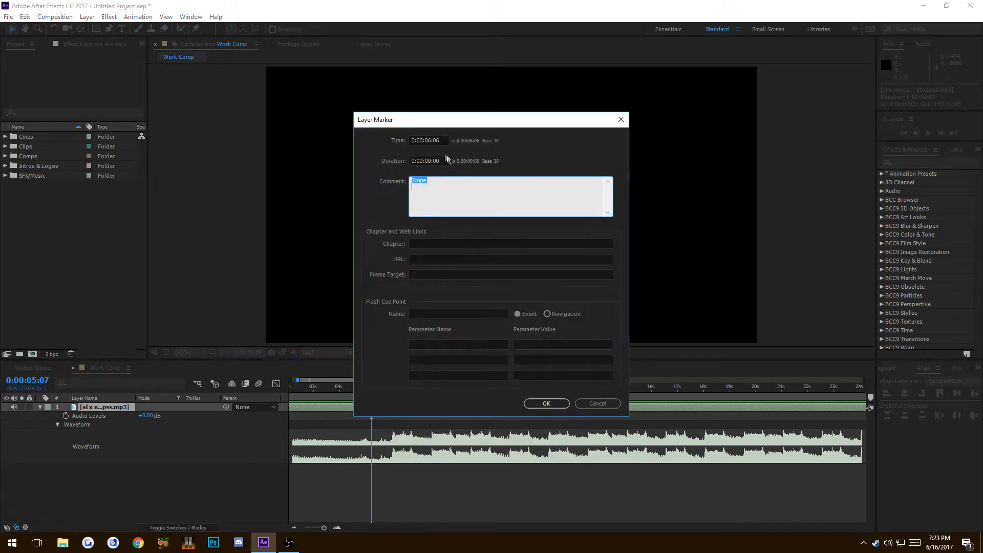
key("BackSpace")
left_click(546, 403)
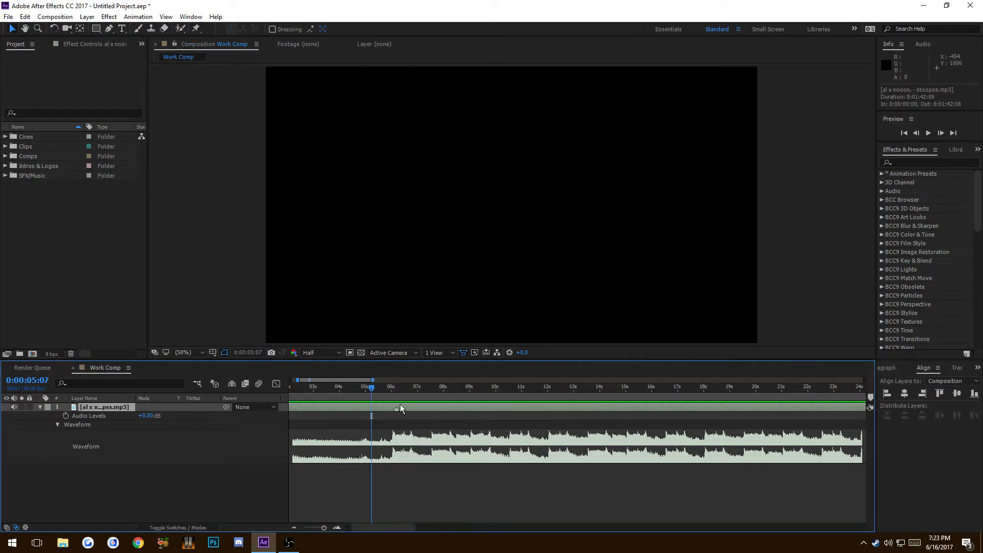
Move the playhead to the marker's time on the music layer and delete that marker
right_click(396, 409)
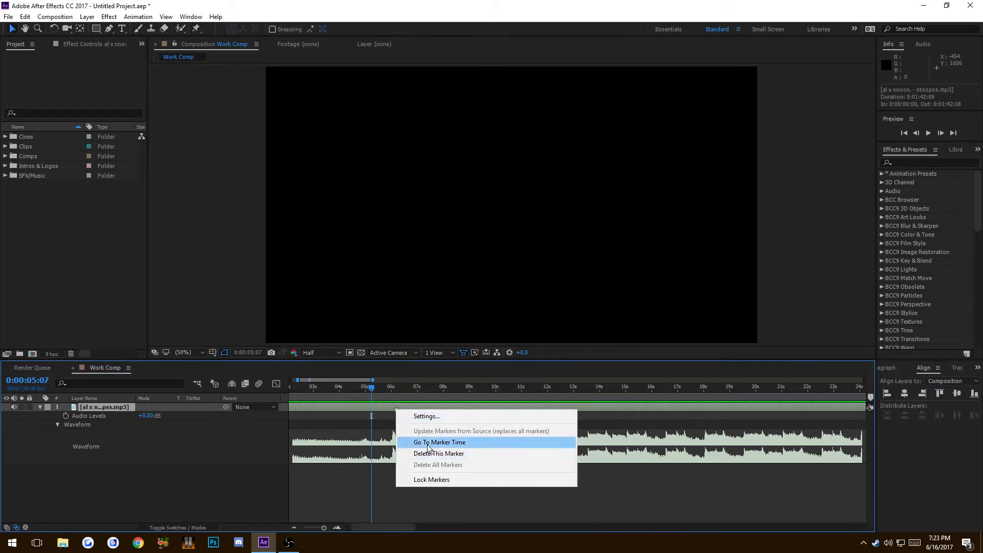
left_click(432, 447)
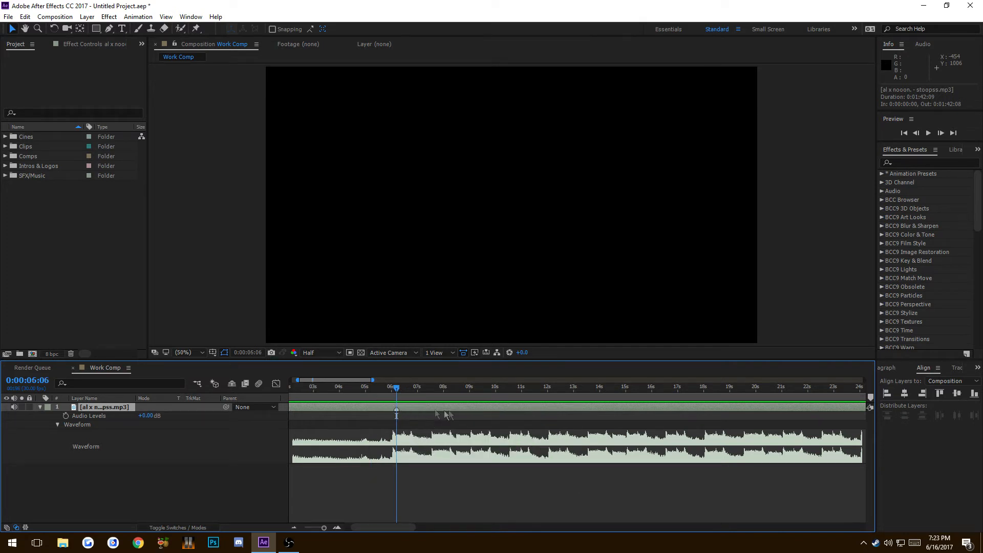
mouse_move(403, 394)
left_mouse_down()
mouse_move(347, 391)
mouse_move(391, 393)
left_mouse_up()
right_click(397, 410)
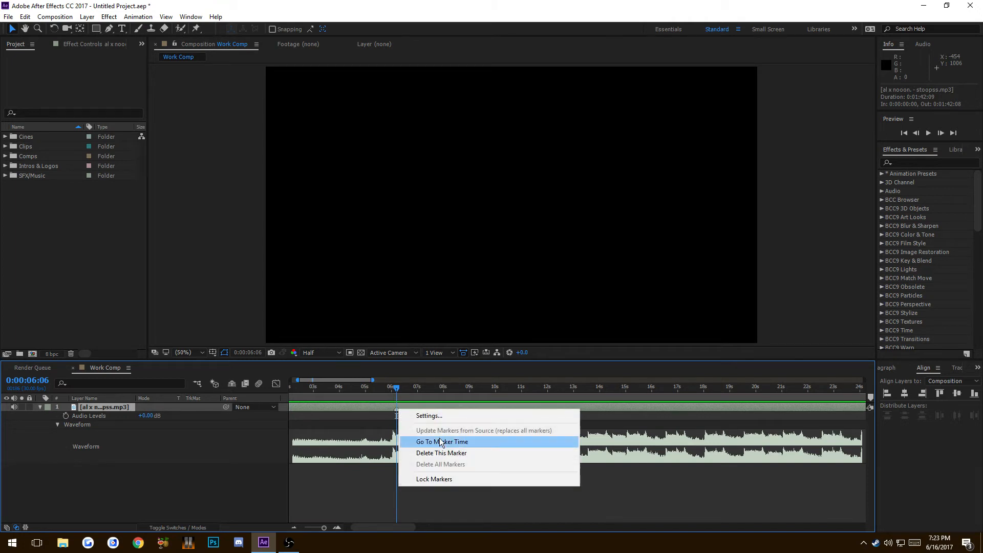
left_click(424, 453)
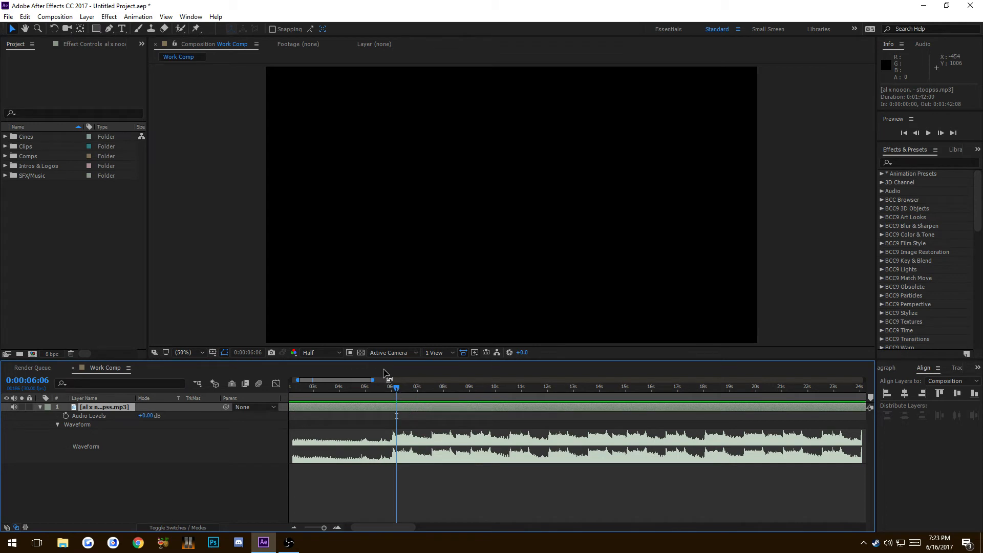
Add layer markers to the music layer on the first beats, at 0:00:06:01 and 0:00:06:22, and preview the music
left_click_drag(396, 388, 393, 390)
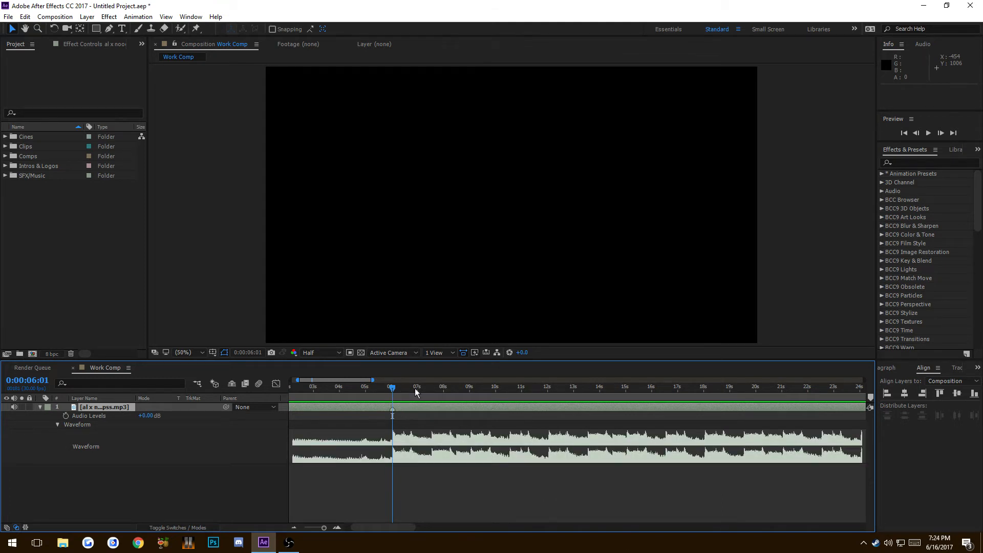
left_click(411, 392)
key("KP_Multiply")
key("space")
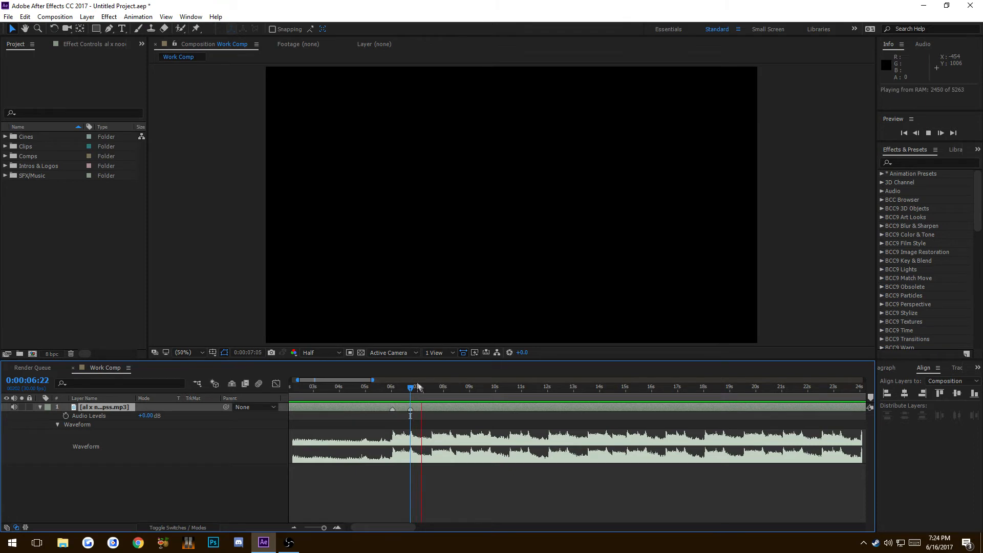
Mark the following two beats on the music layer, at about 7.5 seconds and at 0:00:08:07
left_click(429, 391)
left_click_drag(429, 391, 431, 391)
key("KP_Multiply")
key("space")
left_click(449, 395)
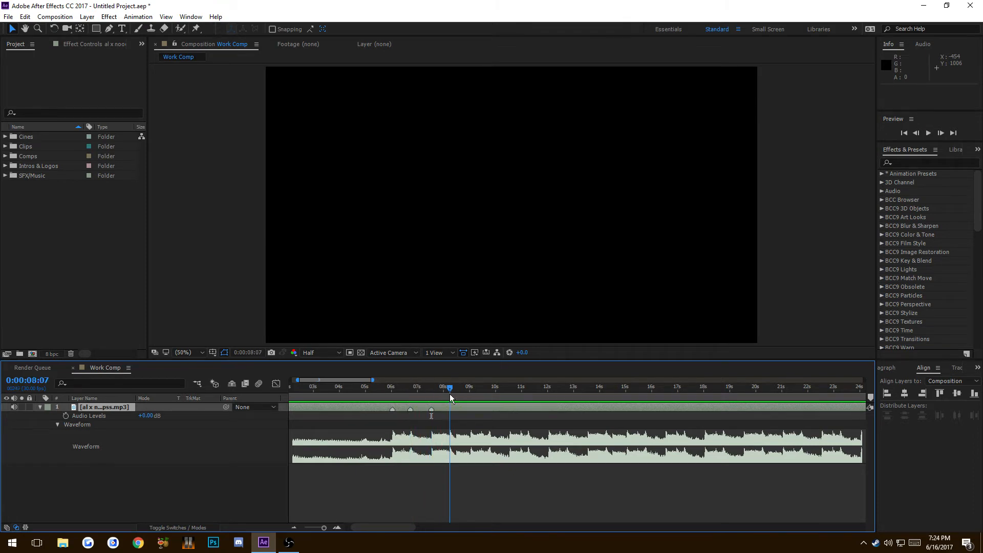
key("KP_Multiply")
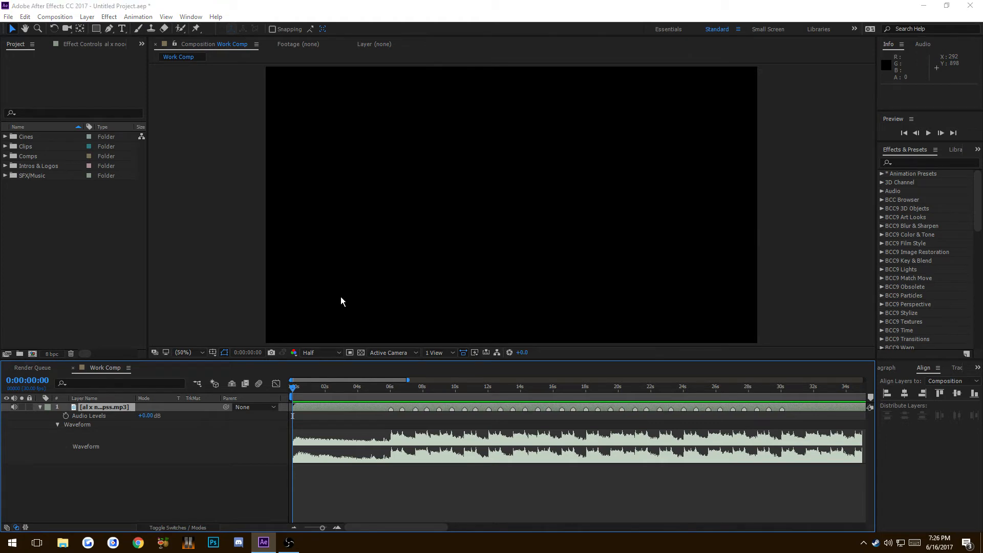
Import the INSANE gameplay MP4, place it above the music in the timeline and keep it in the Clips folder
key("ctrl+i")
left_click(123, 110)
double_click(123, 108)
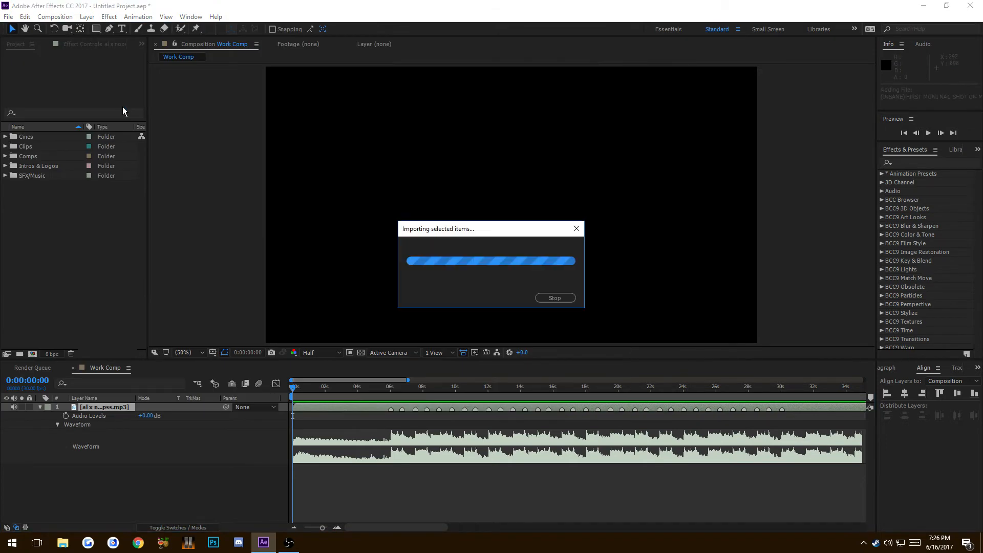
left_click_drag(51, 137, 240, 408)
left_click(5, 146)
left_click_drag(293, 387, 436, 405)
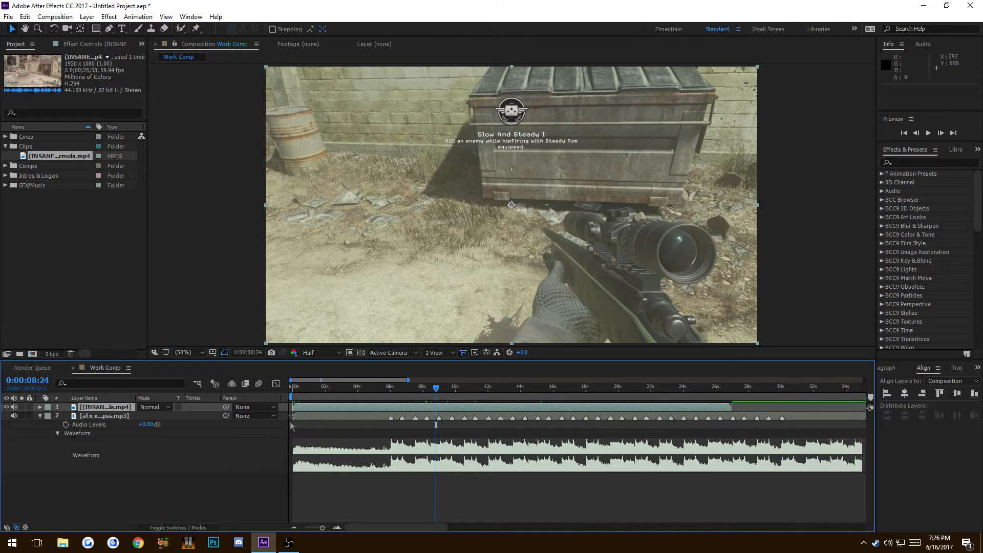
Pre-compose the gameplay clip and the music together as "Work Comp", moving all attributes into the new composition
left_click(130, 481)
left_click(98, 409)
key("ctrl+a")
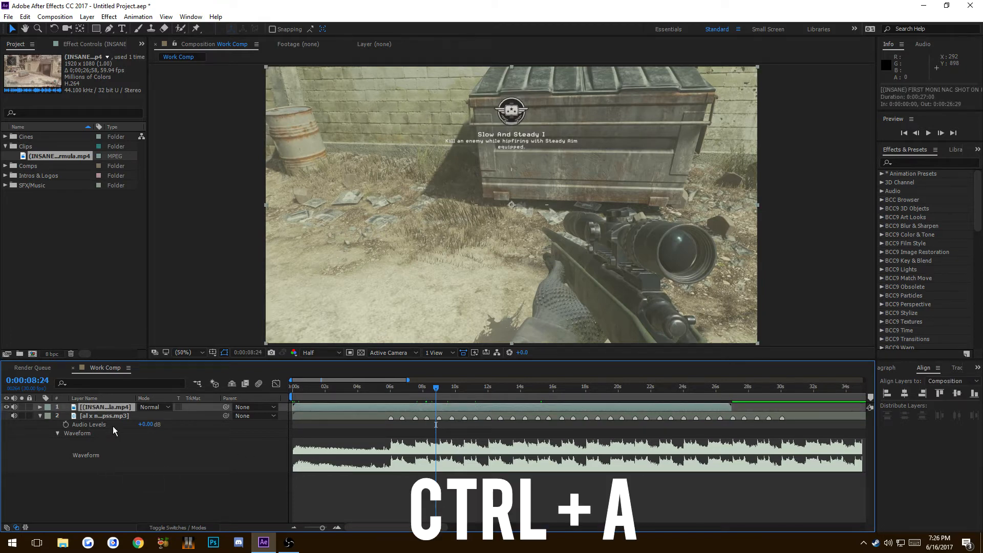
right_click(98, 416)
left_click(134, 440)
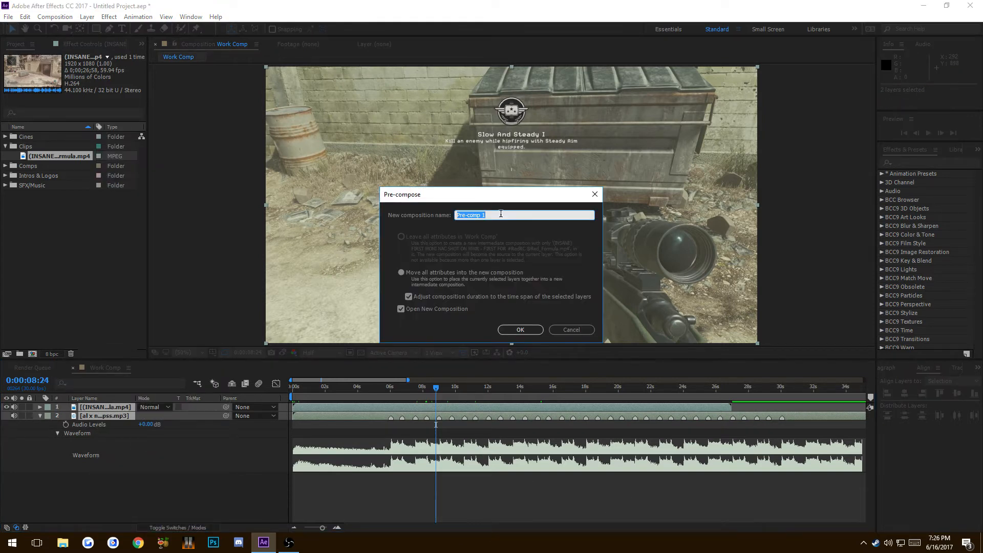
type("Work Comp")
key("Return")
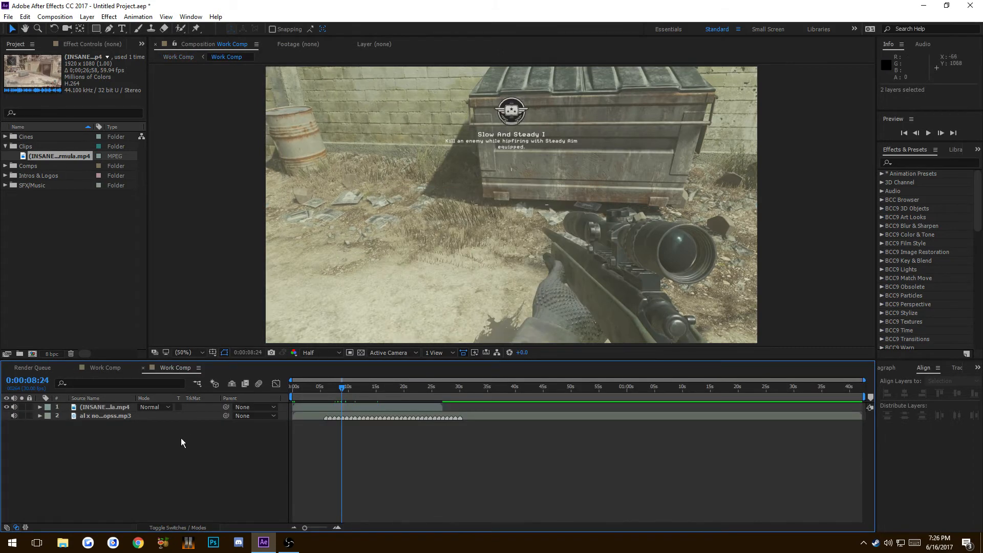
Rename the outer composition that contains the nested Work Comp as "Render Comp"
left_click_drag(344, 388, 332, 390)
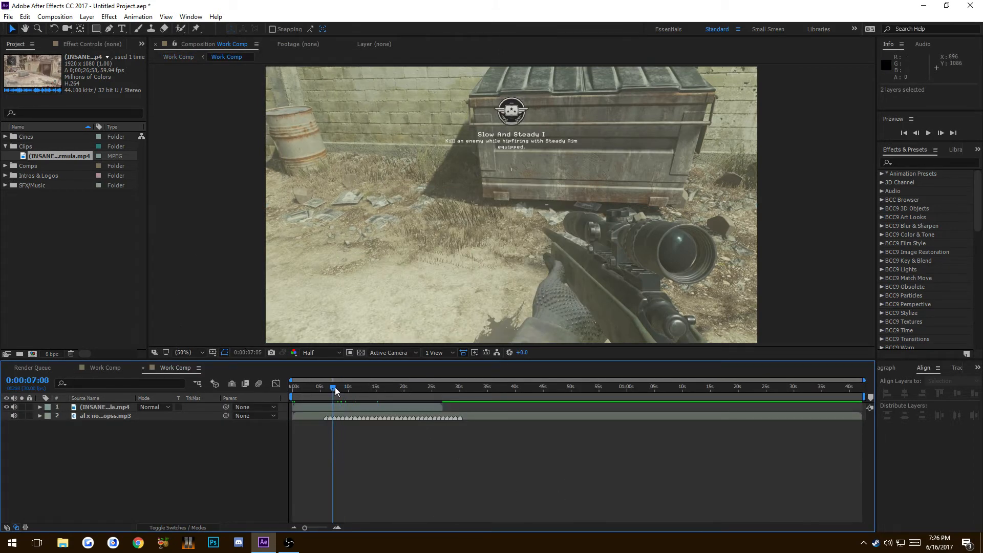
left_click(115, 367)
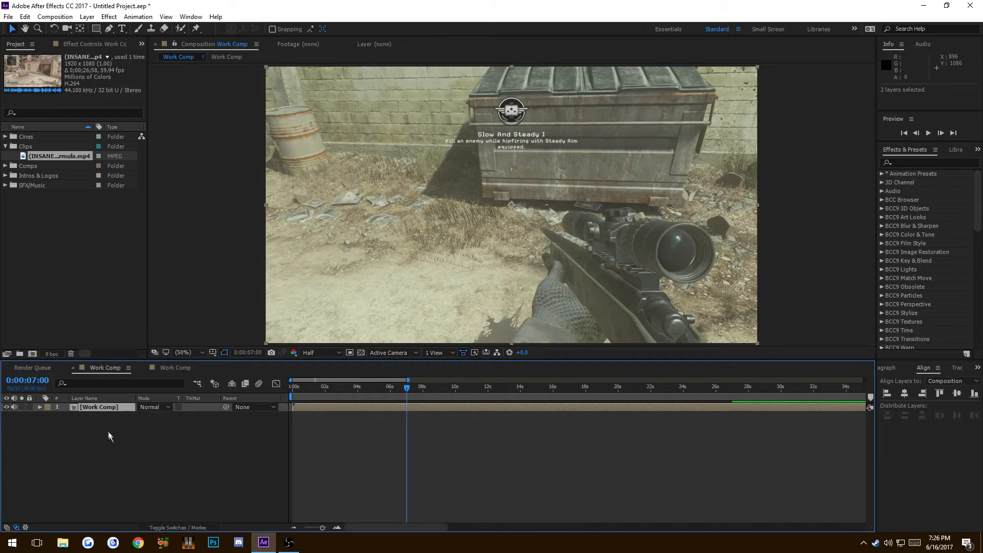
left_click(175, 367)
left_click(115, 367)
left_click(161, 368)
left_click(116, 368)
left_click(55, 16)
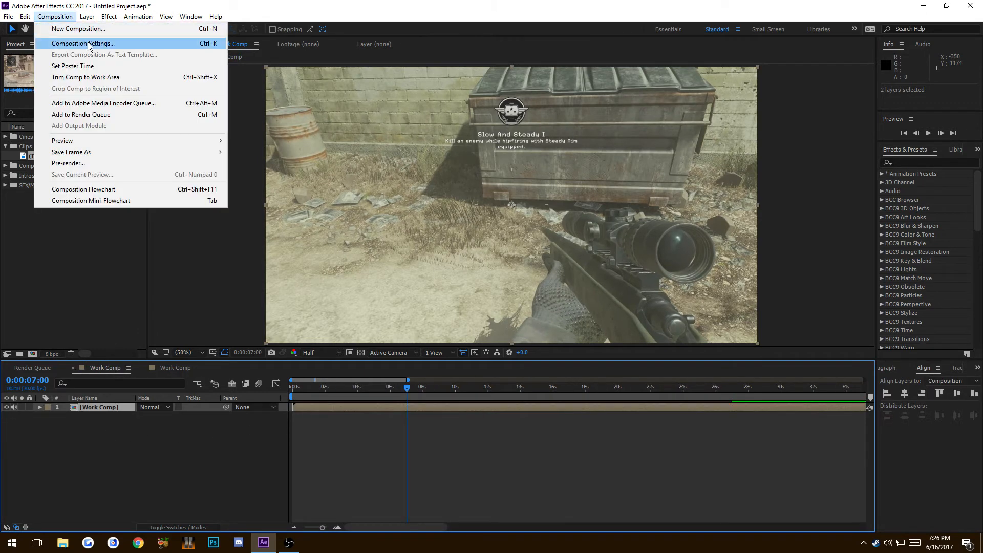
left_click(85, 42)
type("R")
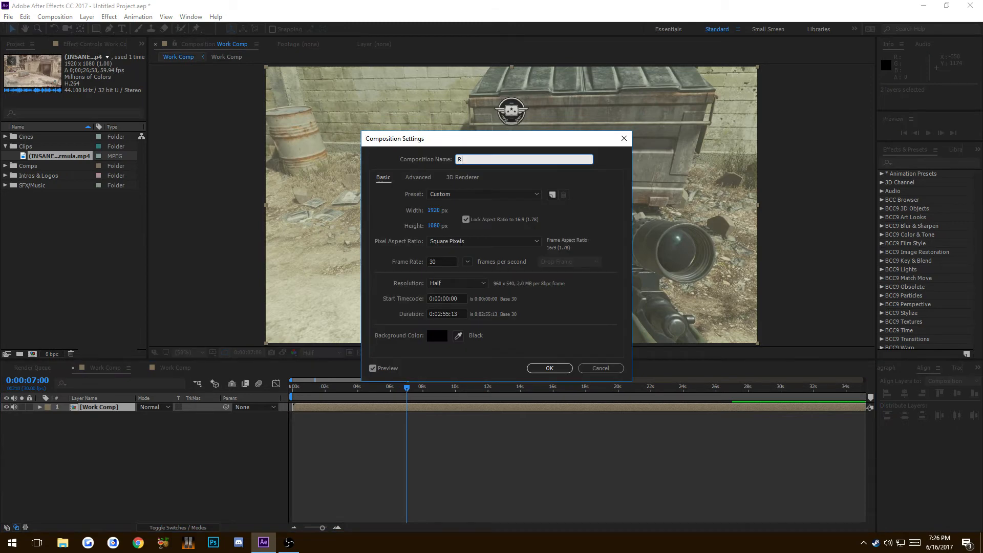
type("ender Comp")
key("Return")
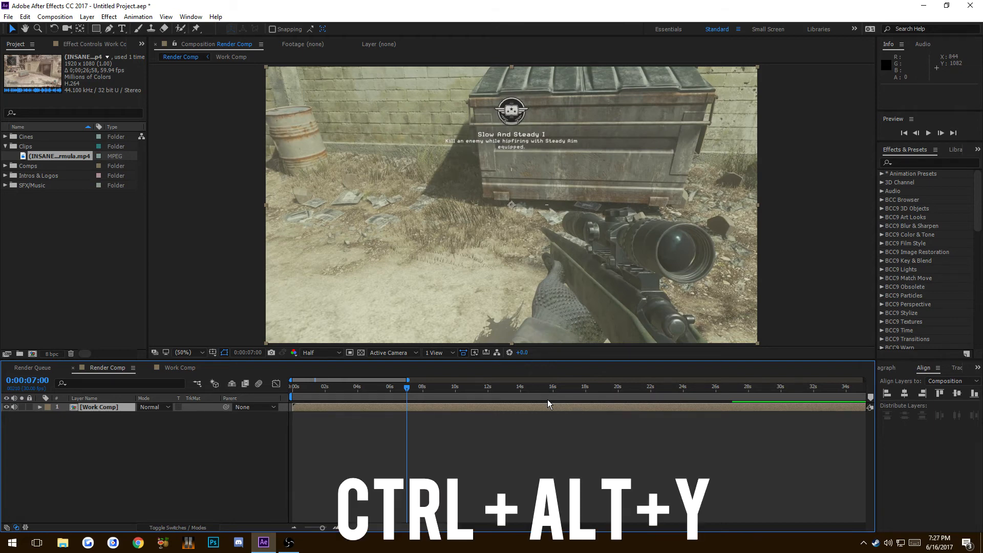
Add an adjustment layer above Work Comp in the Render Comp and rename it RSMB
key("ctrl+alt+y")
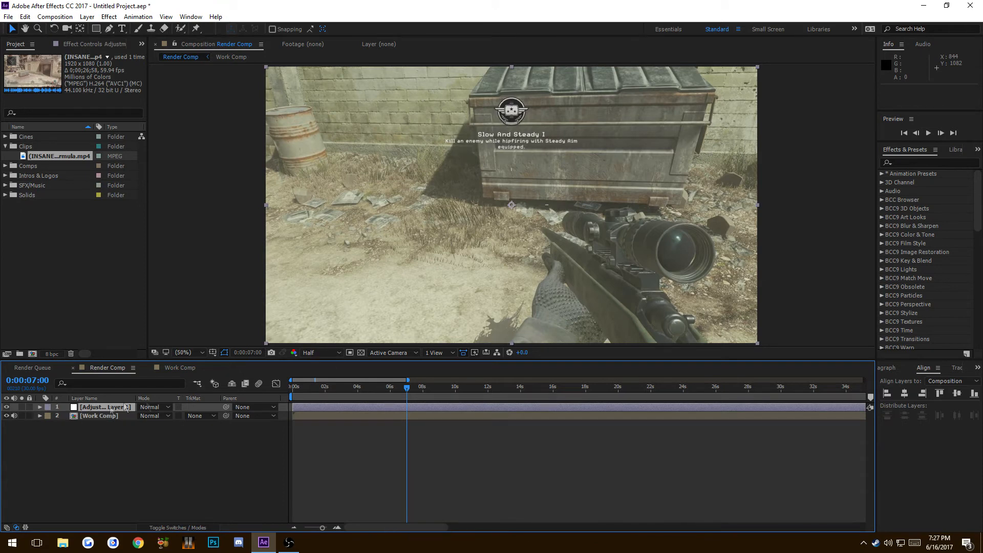
right_click(92, 407)
left_click(145, 524)
type("RS")
key("Return")
right_click(100, 409)
left_click(138, 522)
type("R")
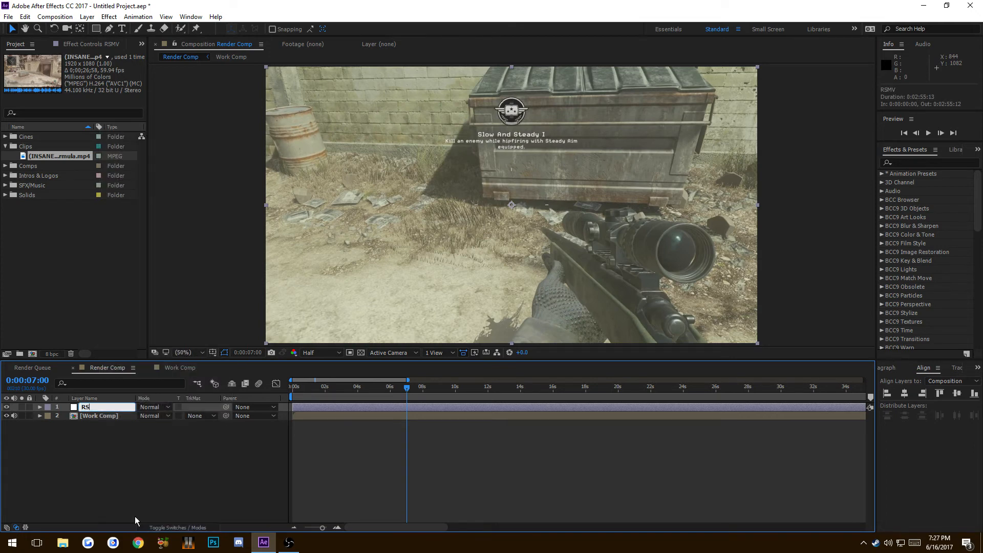
key("Return")
Apply the RSMB effect to the RSMB adjustment layer, set Blur Amount to 0.2 and check the blur on the gameplay
left_click(906, 163)
type("RSMB")
left_click_drag(911, 305, 495, 408)
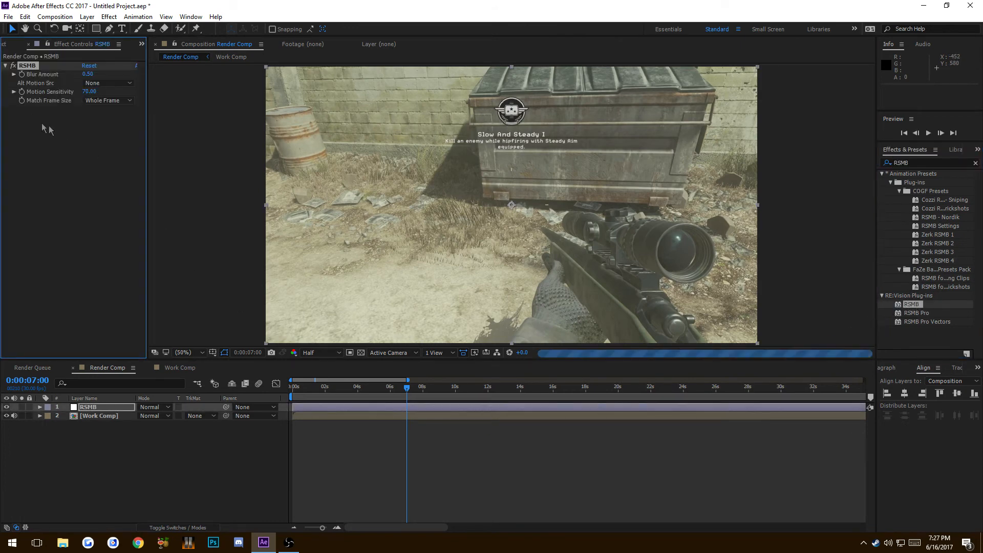
left_click(85, 75)
type("0.2")
key("Return")
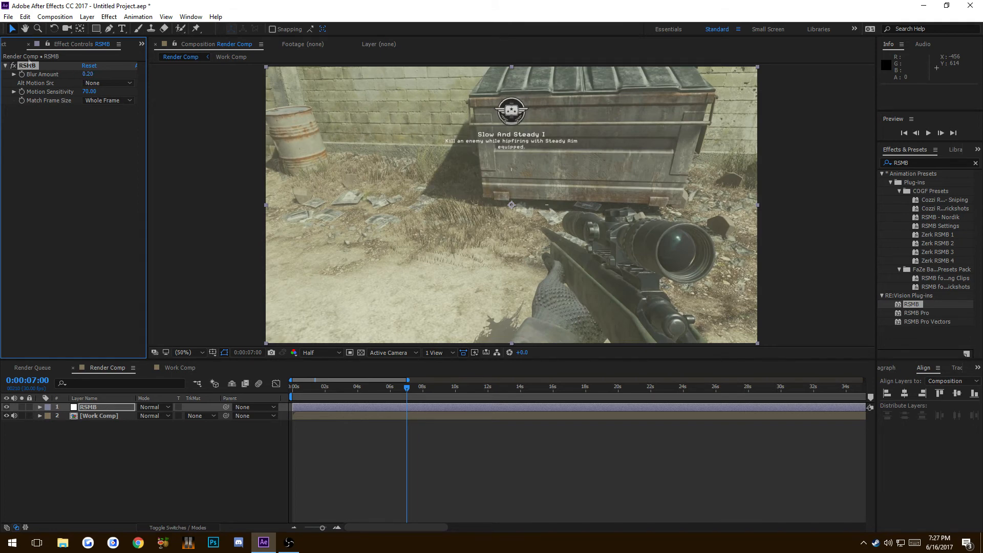
left_click(343, 398)
left_click_drag(343, 397, 367, 394)
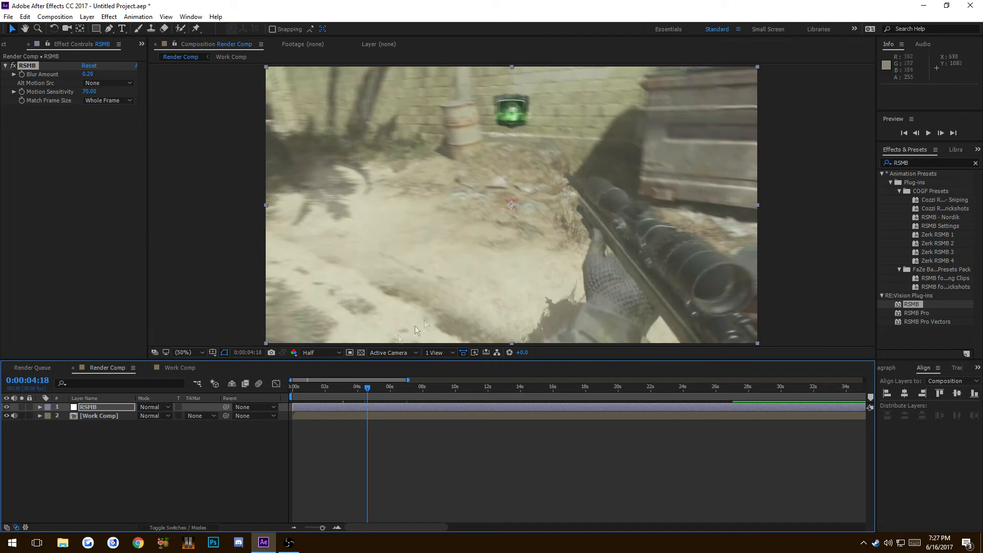
left_click(97, 409)
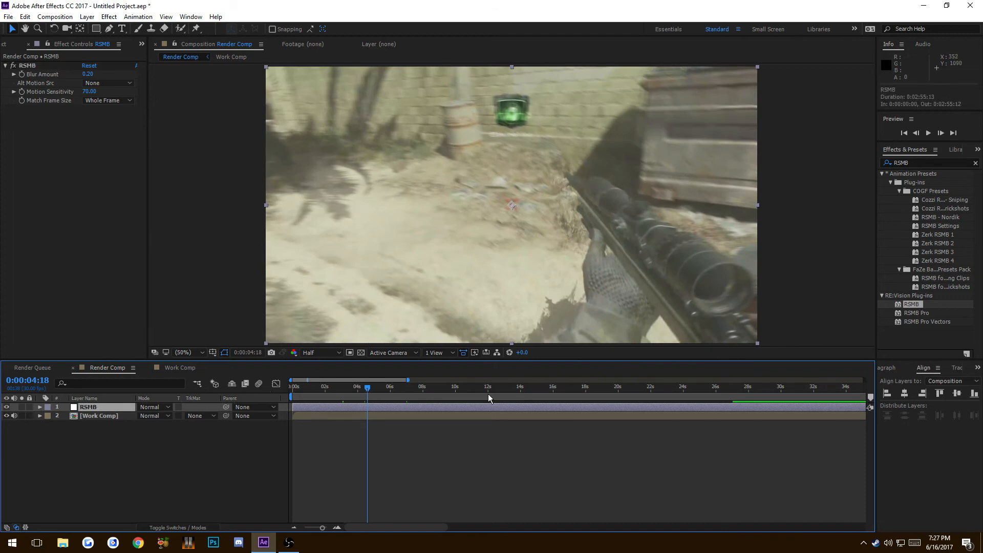
Set the Render Comp's work area to end at 0:00:27:26, just past the end of the gameplay clip
left_click_drag(365, 395, 293, 397)
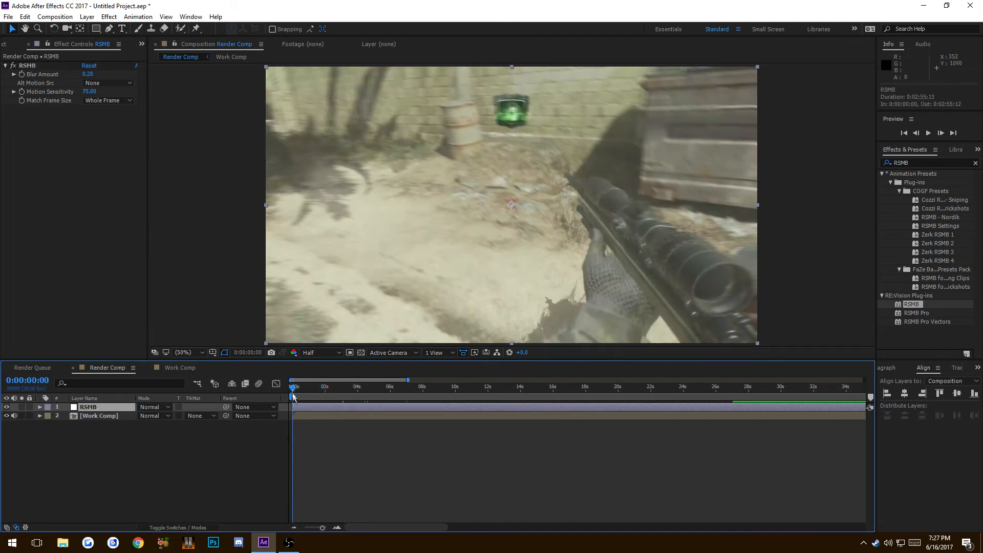
left_click_drag(299, 394, 748, 469)
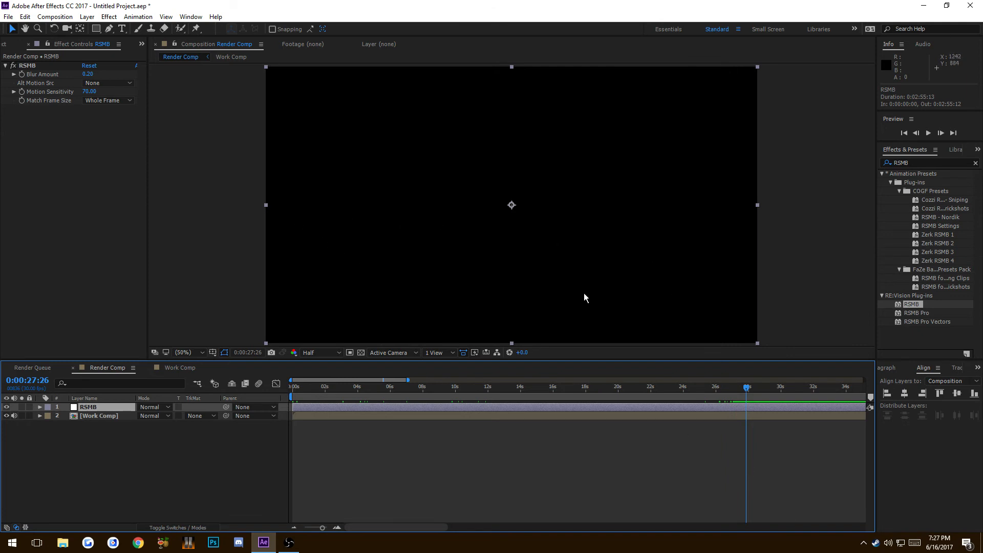
key("n")
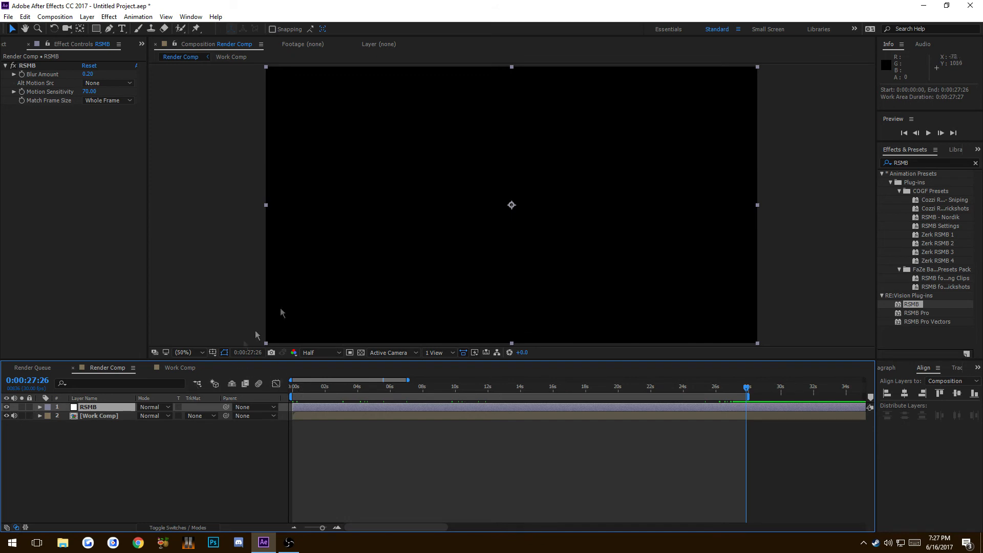
Add the Render Comp to the render queue and set its output file to TutorialEdit in the Tutorial folder, replacing the existing AVI
left_click(55, 16)
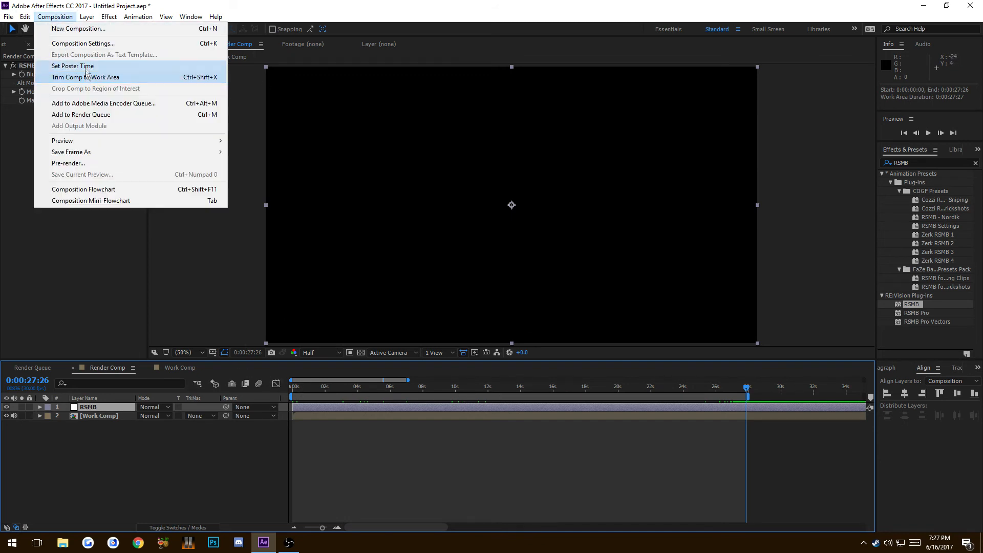
left_click(78, 115)
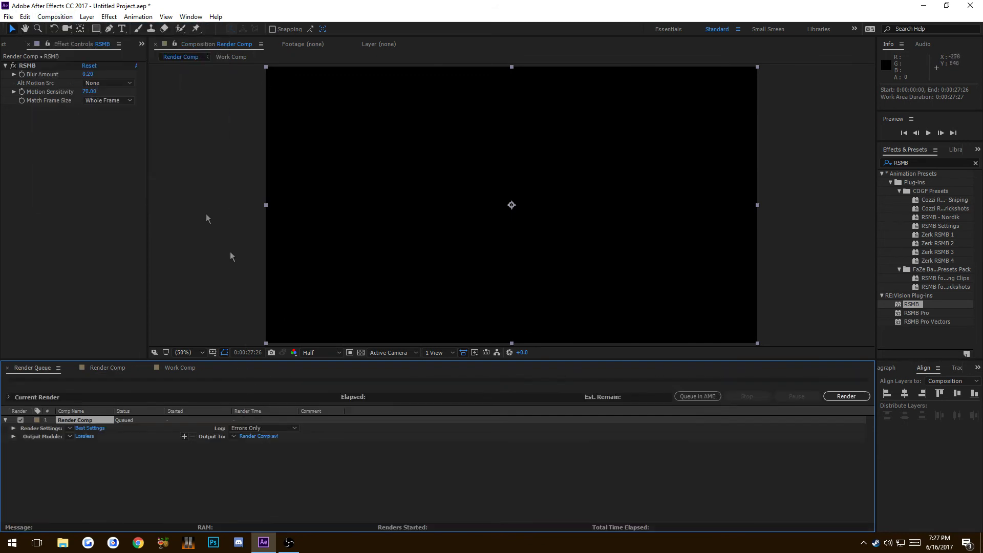
left_click(255, 436)
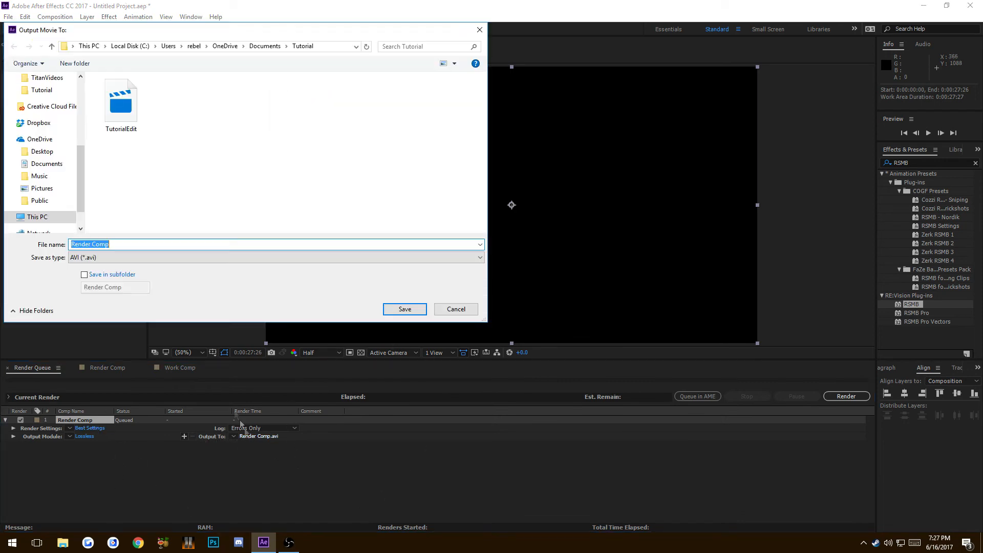
type("TutorialE")
left_click(218, 255)
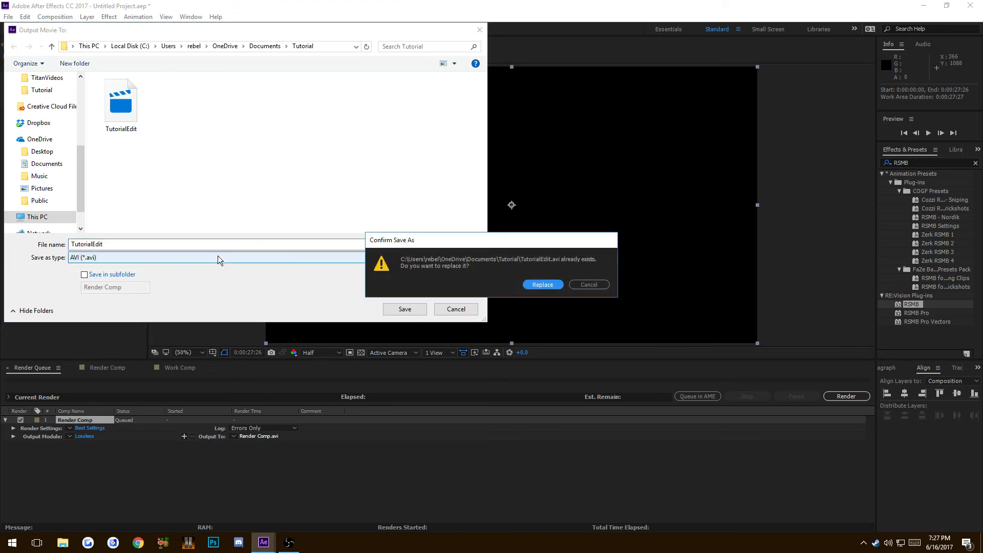
left_click(545, 284)
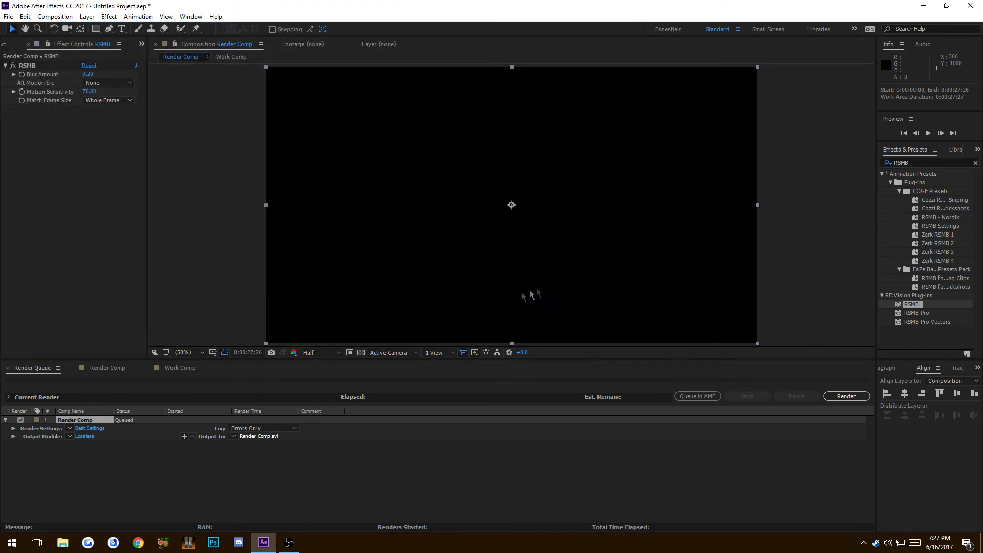
Review and accept the queued comp's render settings with Best quality, Full resolution and a Work Area Only time span
left_click(90, 429)
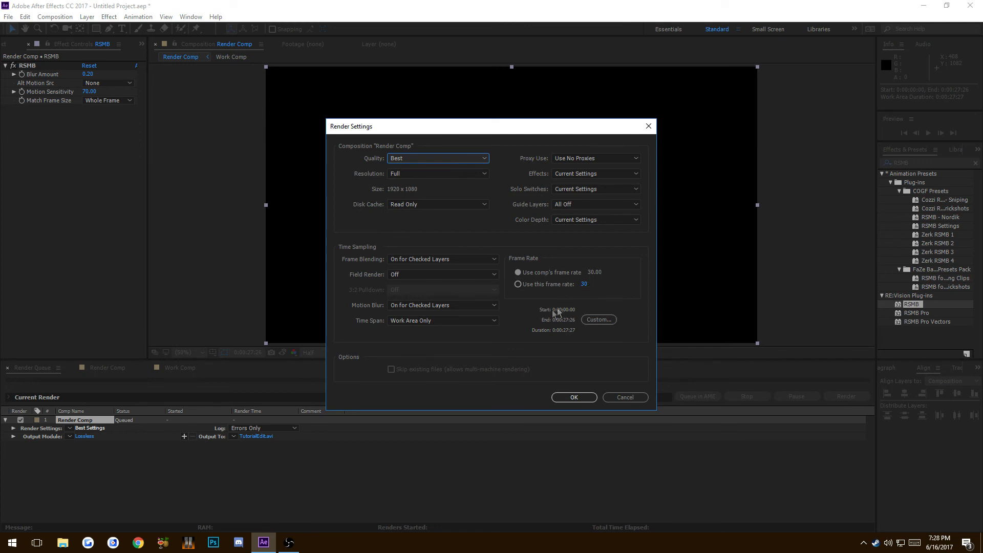
left_click(574, 397)
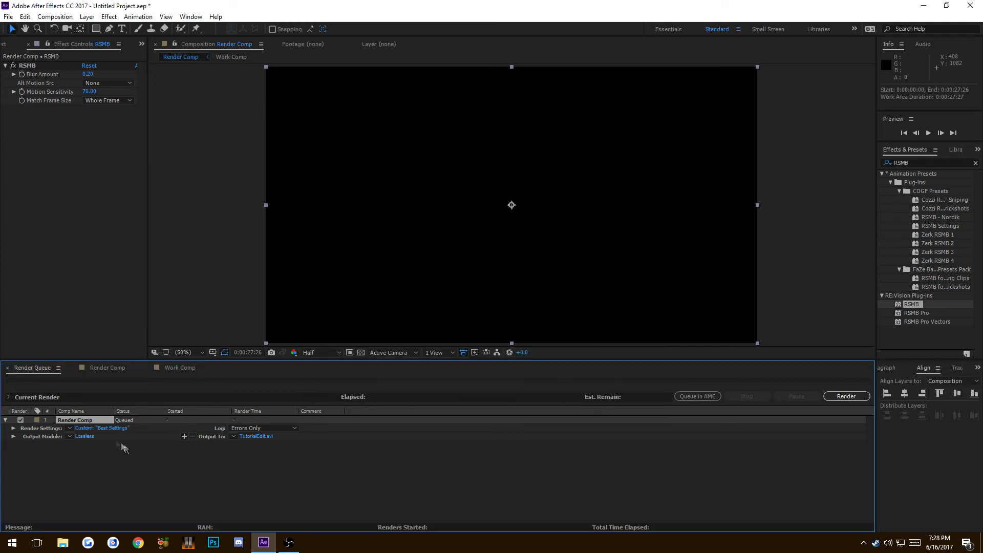
Set the AVI output module's video codec to Lagarith Lossless Codec and start rendering the Render Comp
left_click(92, 439)
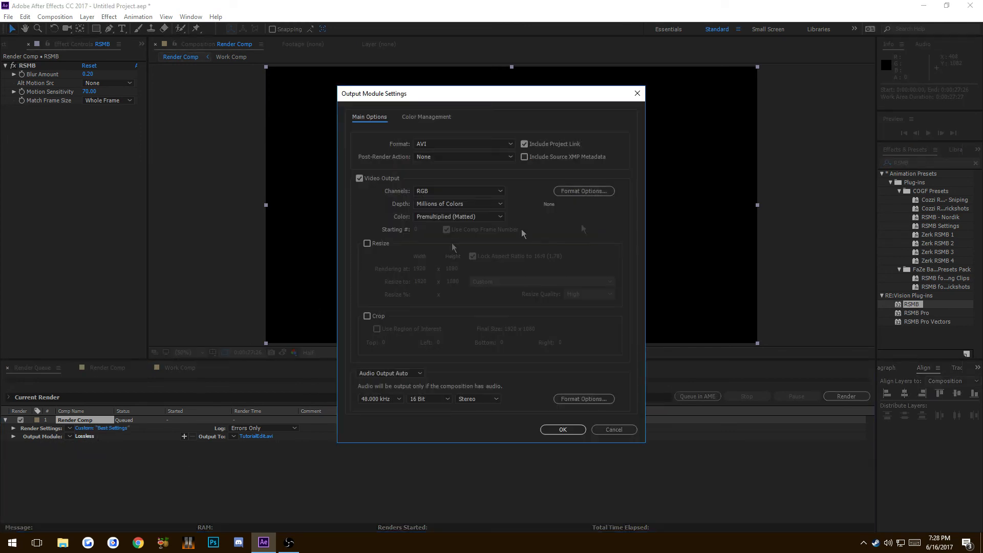
left_click(589, 192)
left_click(319, 109)
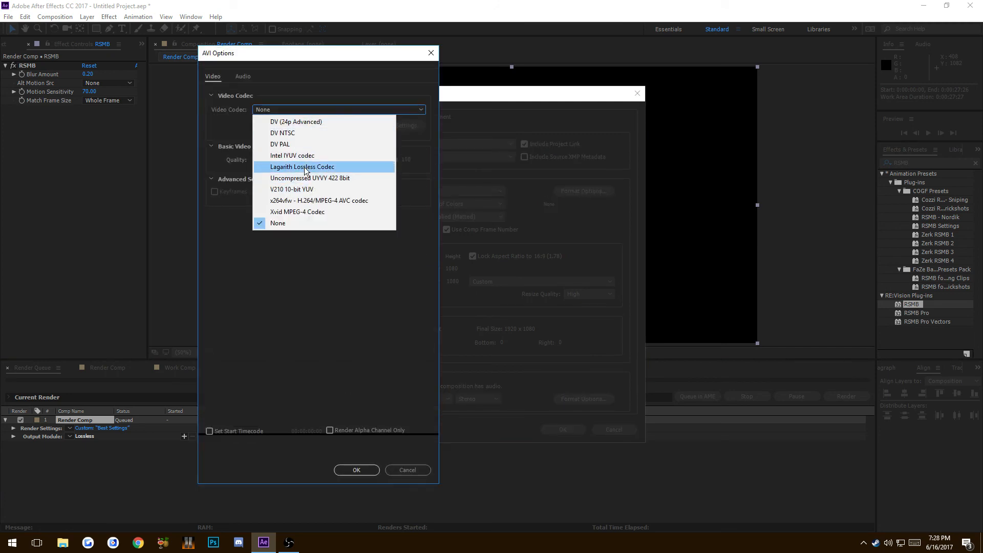
left_click(341, 168)
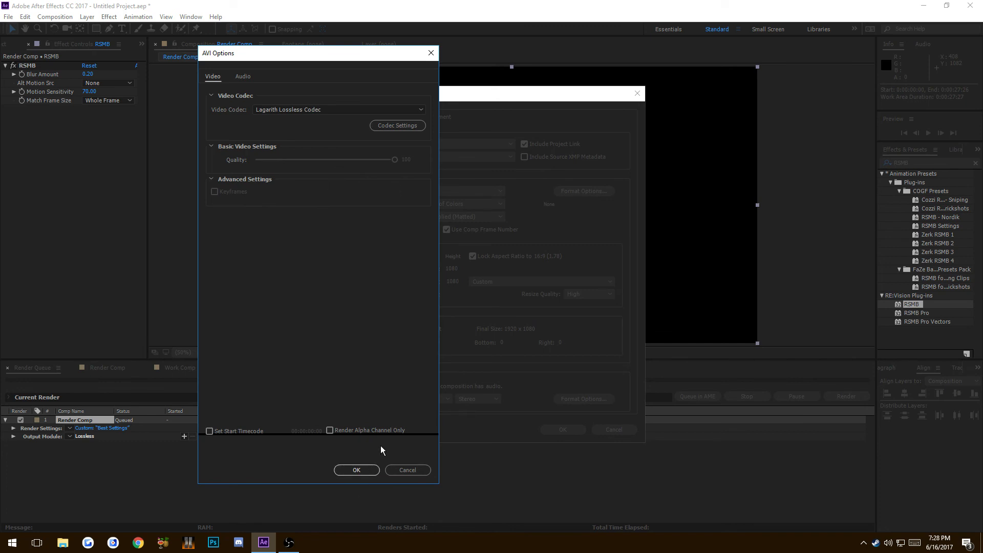
left_click(354, 470)
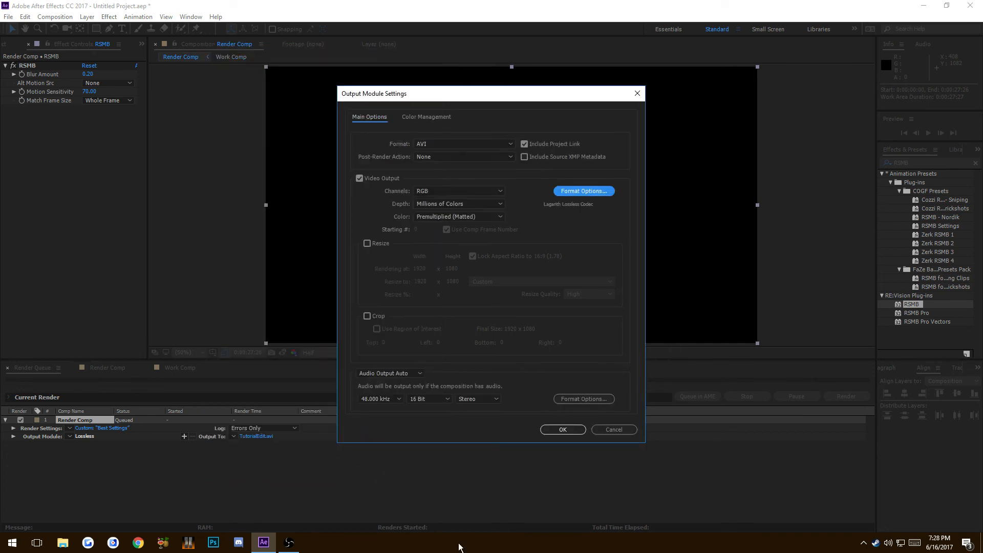
left_click(563, 429)
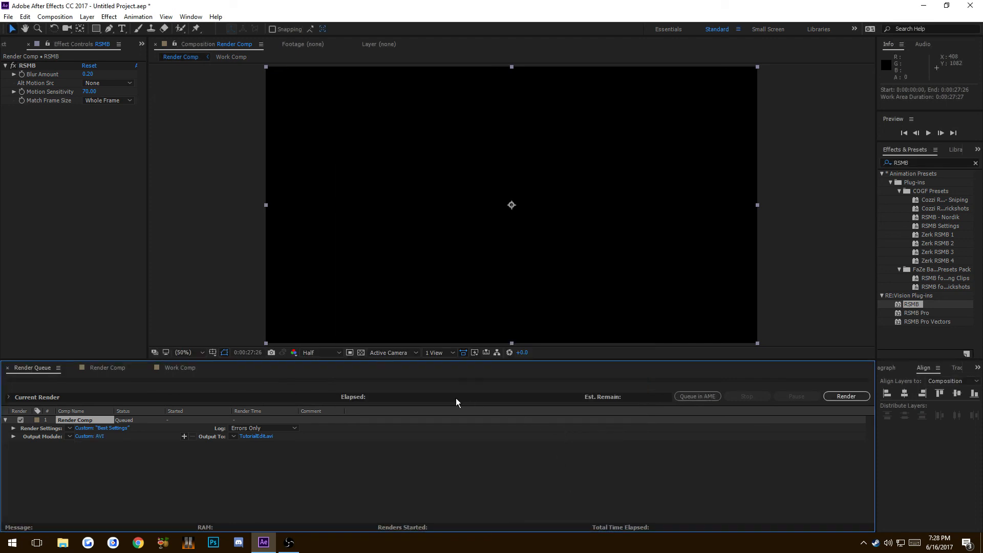
left_click(855, 396)
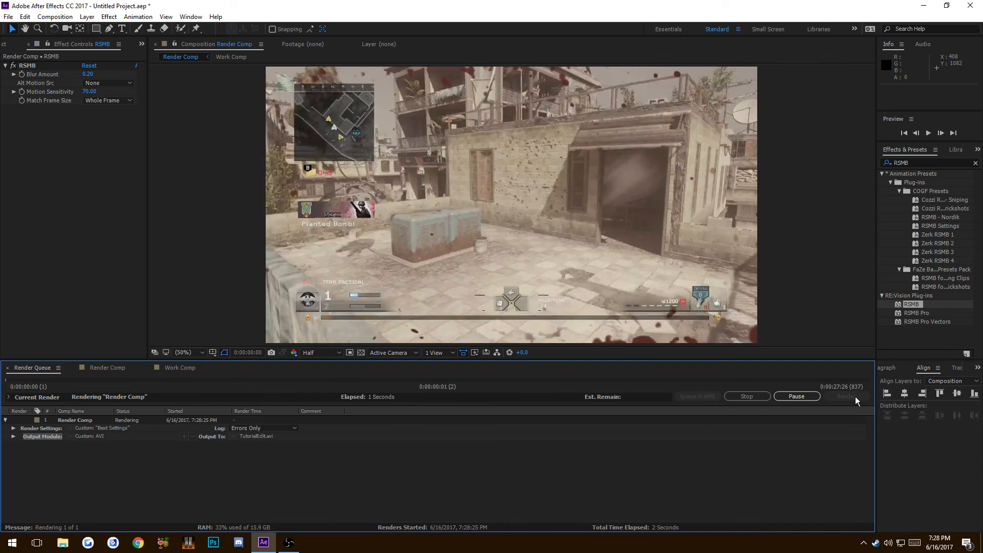